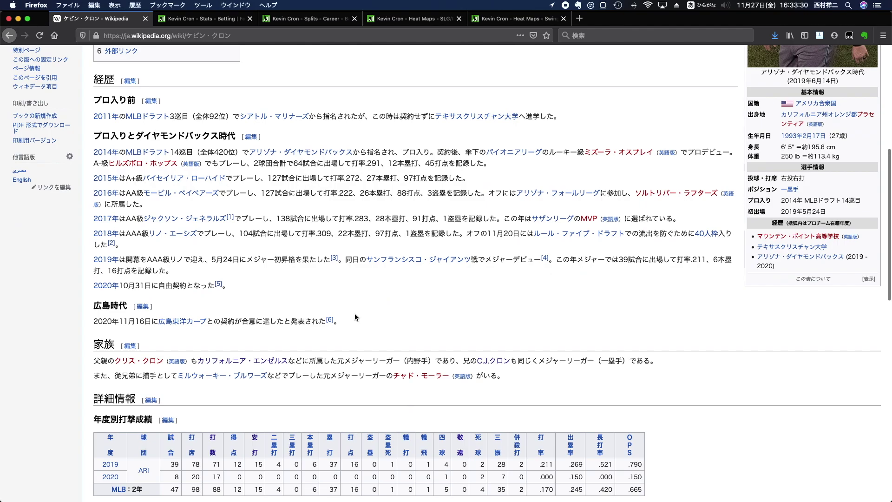
Step: Read the career history, family section and profile box in Kevin Cron's Wikipedia article
scroll(355, 311, "down", 4)
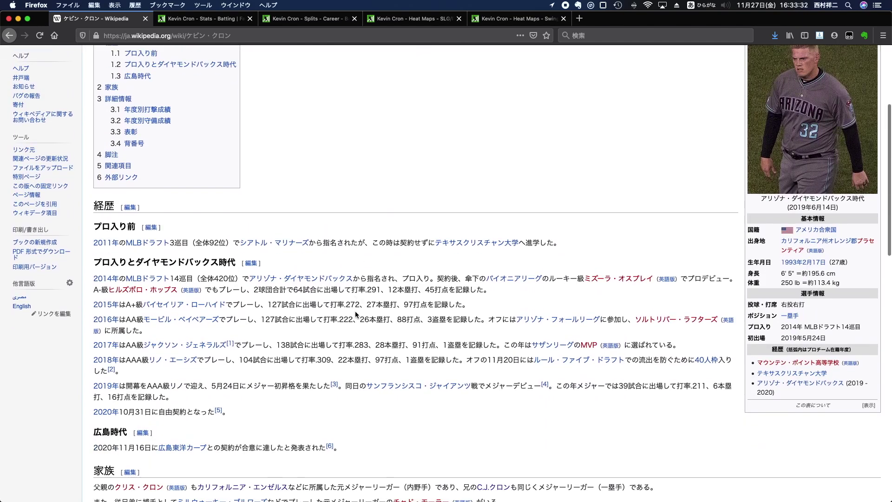
scroll(355, 311, "up", 5)
scroll(355, 311, "down", 5)
scroll(356, 312, "up", 1)
scroll(356, 312, "down", 1)
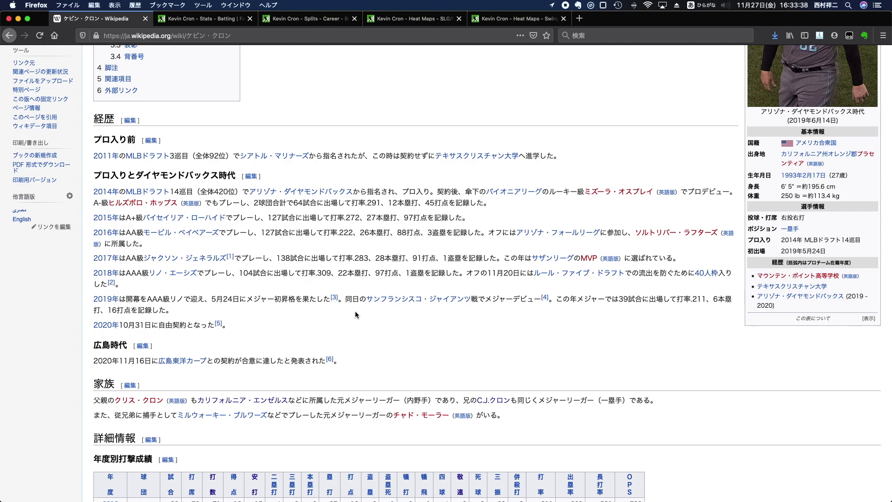
scroll(355, 311, "up", 5)
scroll(355, 311, "down", 3)
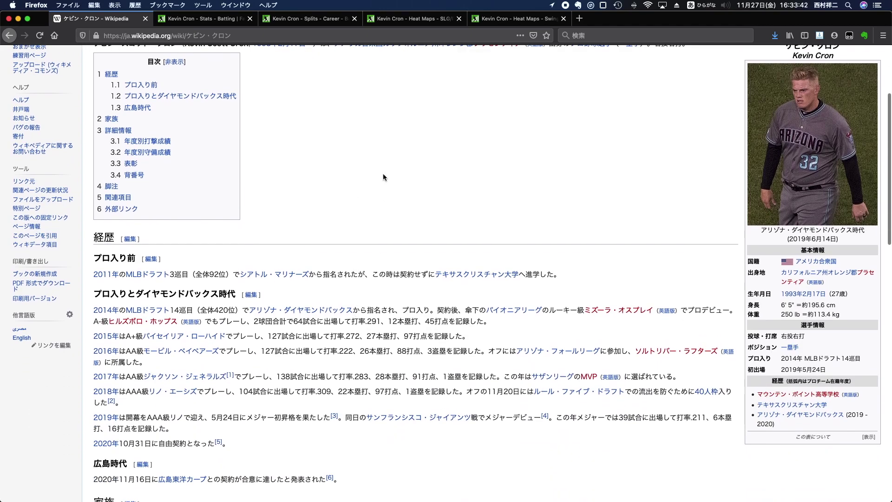
scroll(383, 176, "down", 4)
scroll(385, 172, "up", 4)
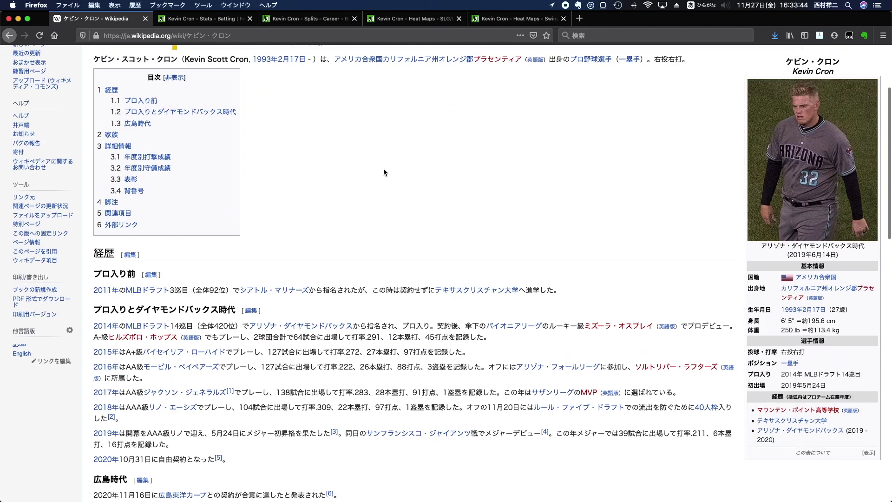
Step: Highlight the player's age in the profile box, clear the highlight, and view the article's introduction
double_click(842, 310)
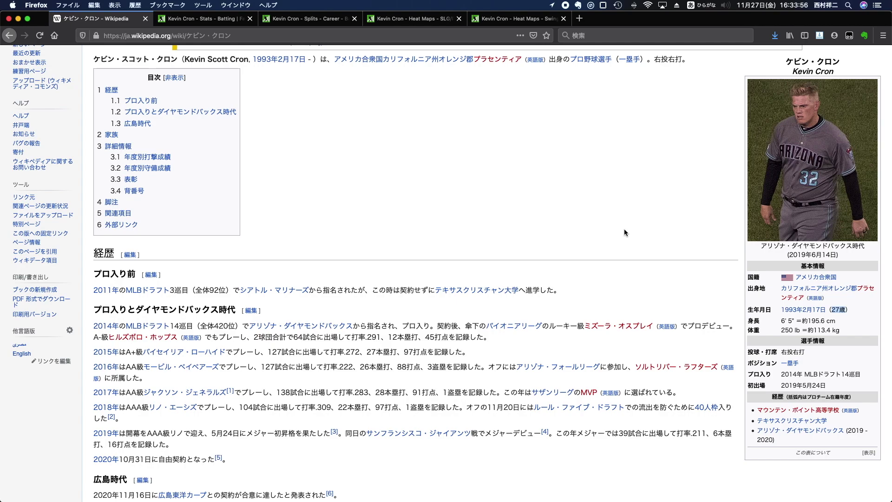
left_click(610, 233)
scroll(564, 226, "up", 3)
scroll(562, 235, "down", 2)
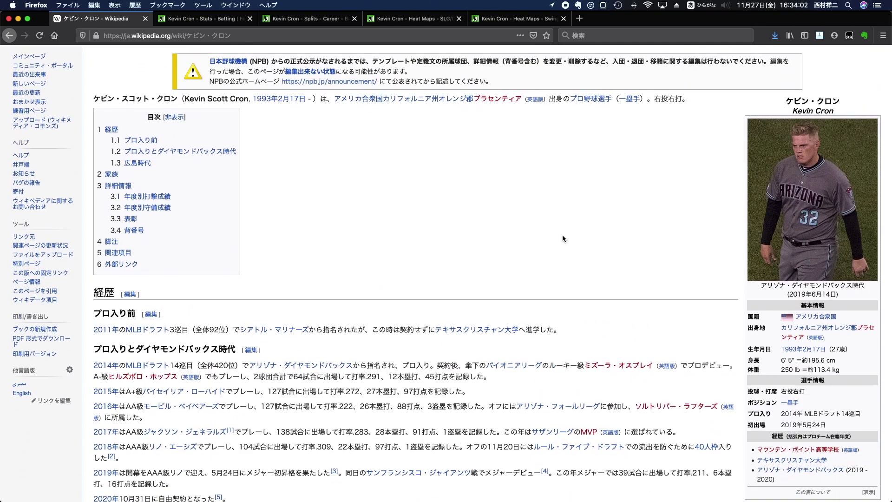
Step: Review the professional career text and the yearly batting and fielding tables, and return to the beginning of the article
scroll(563, 238, "down", 5)
scroll(563, 238, "down", 1)
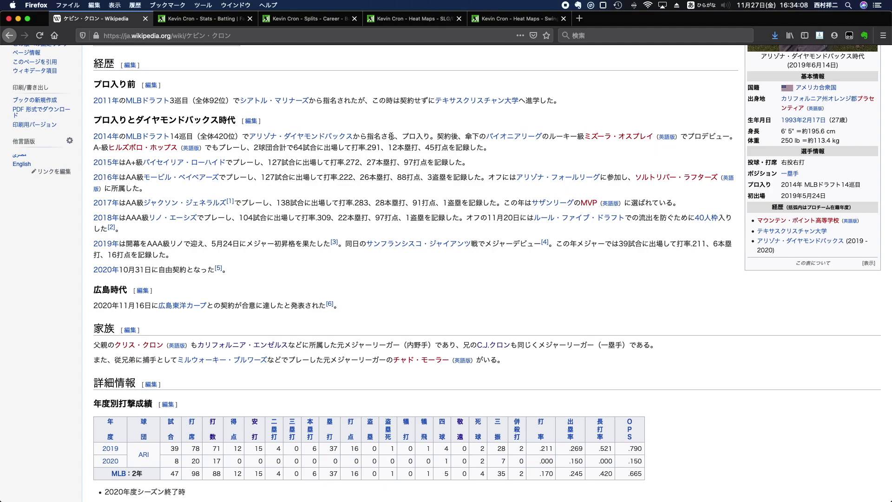
scroll(253, 279, "down", 5)
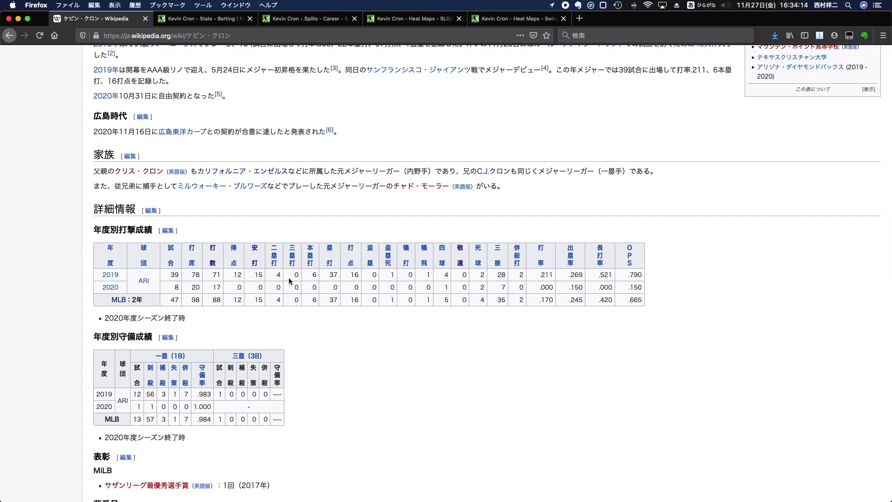
scroll(288, 277, "down", 2)
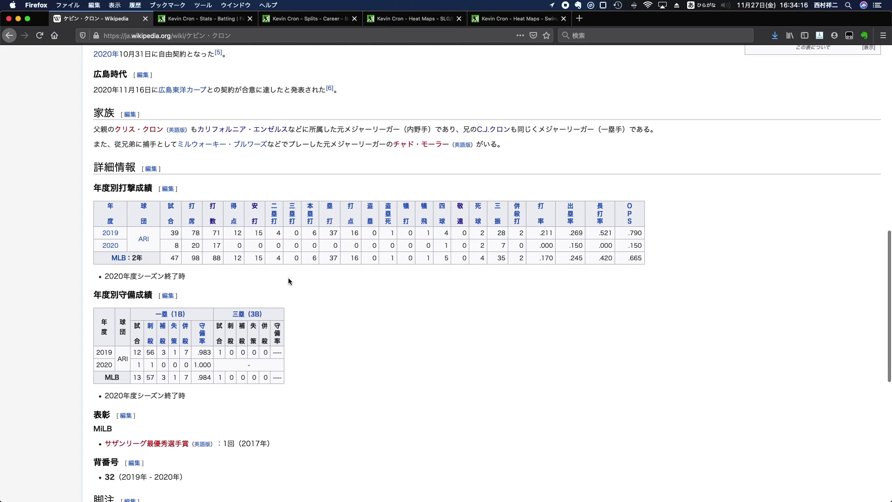
scroll(289, 277, "down", 5)
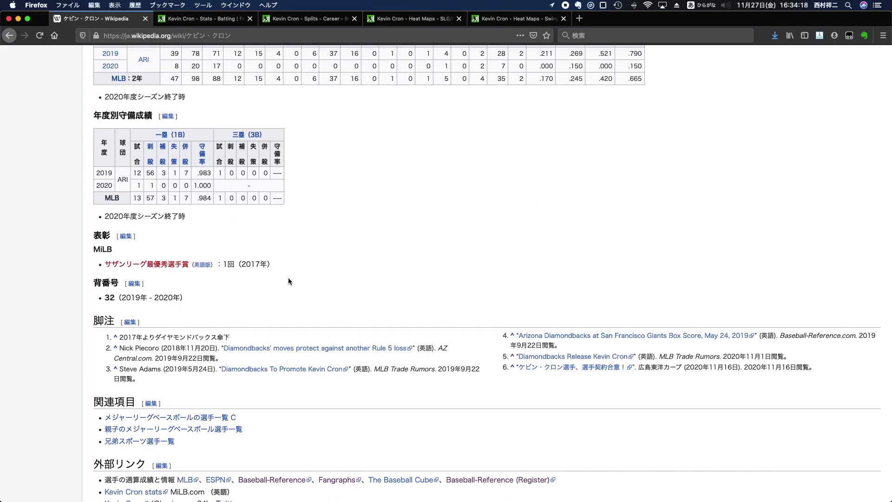
key("Home")
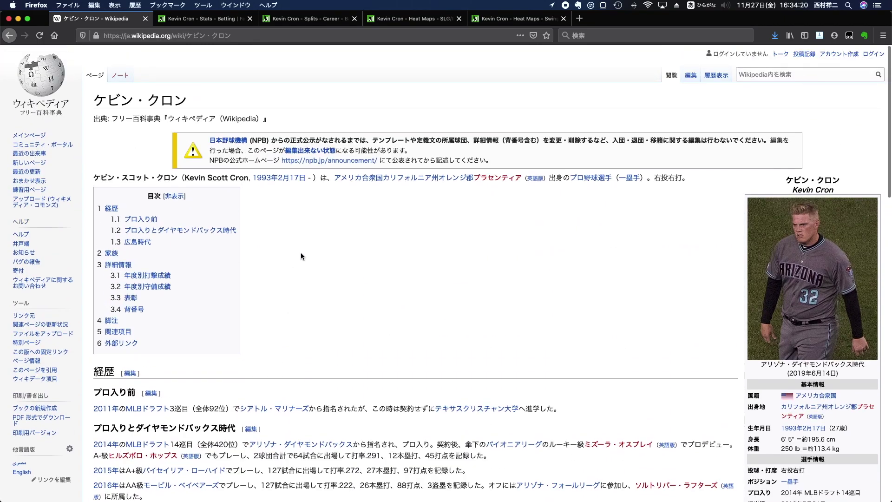
Step: Switch to Kevin Cron's FanGraphs batting stats page and examine the minor-league and MLB seasons in the Dashboard and Standard tables
left_click(215, 19)
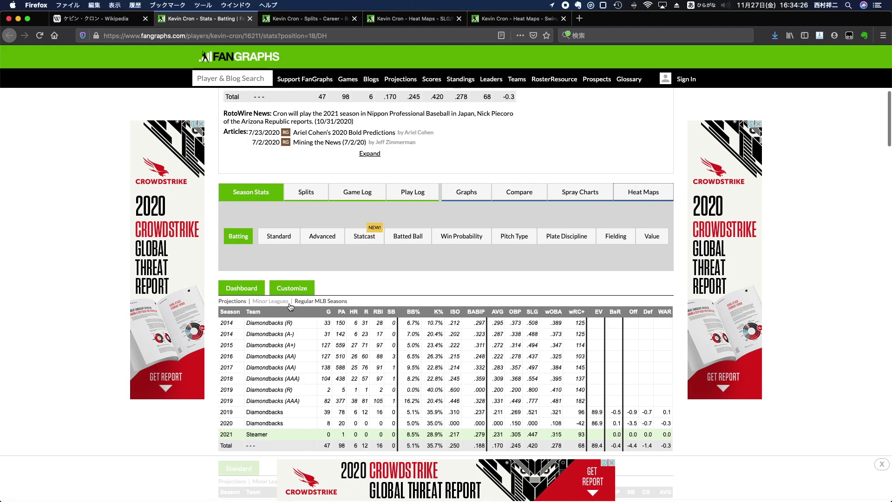
scroll(290, 306, "down", 2)
scroll(290, 307, "down", 1)
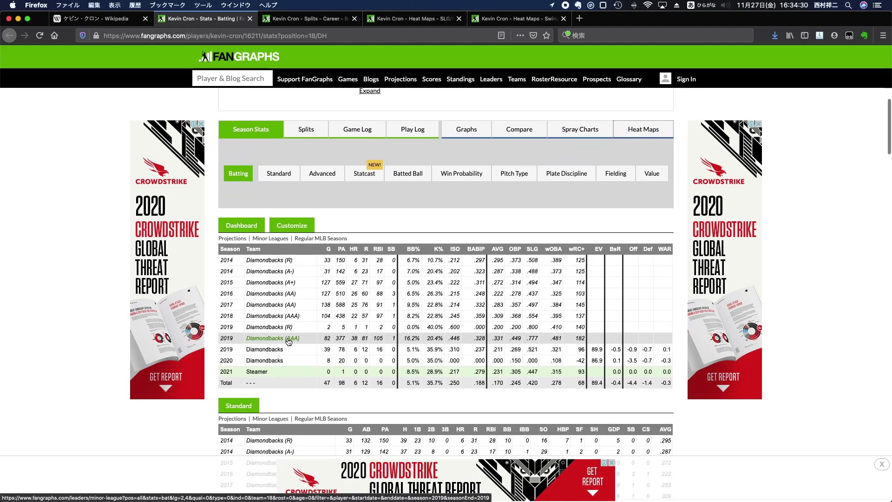
scroll(288, 342, "down", 1)
scroll(288, 342, "down", 8)
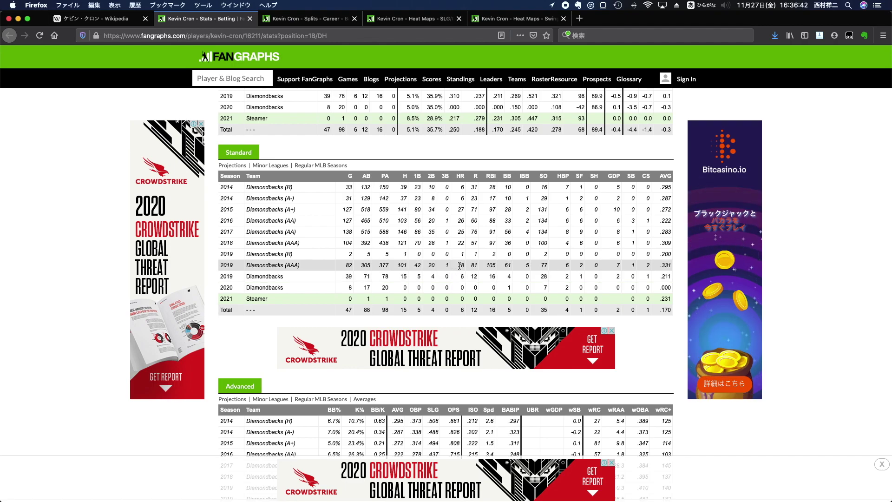
Step: Compare the yearly home runs, strikeouts, walk rates and OPS across the Dashboard, Standard and Advanced tables
scroll(457, 268, "up", 2)
scroll(460, 268, "up", 2)
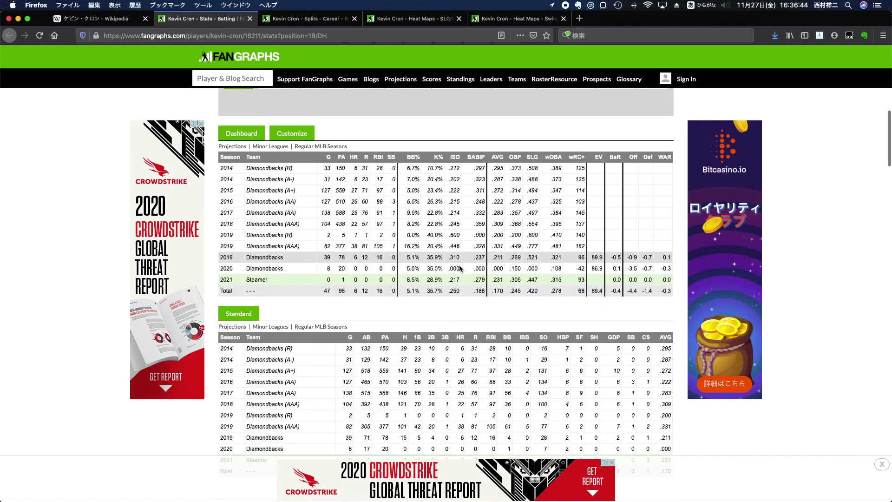
scroll(460, 268, "down", 10)
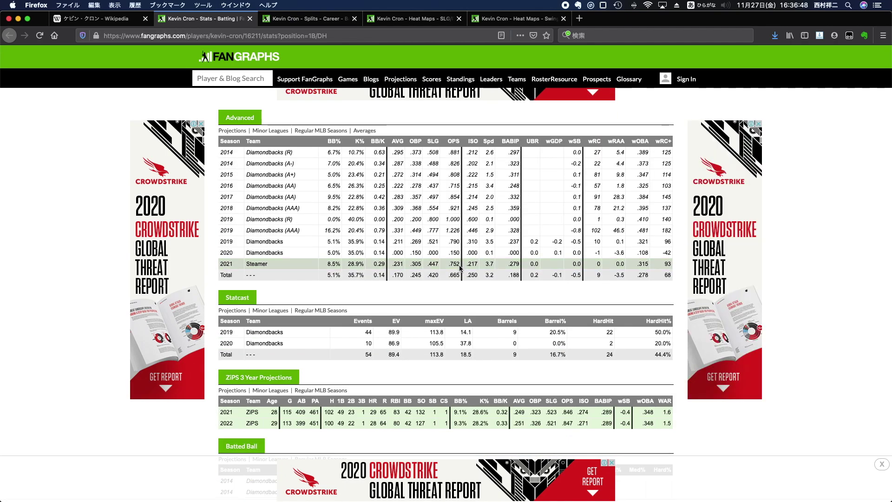
scroll(460, 269, "up", 7)
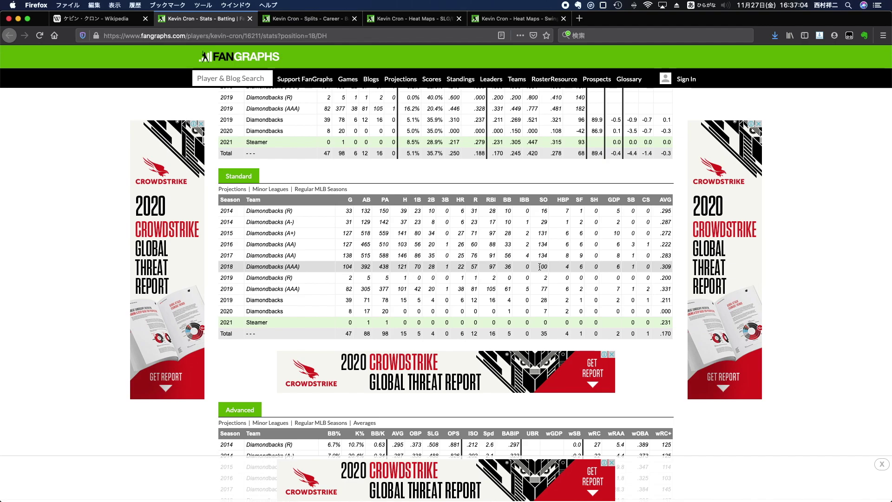
scroll(540, 267, "down", 1)
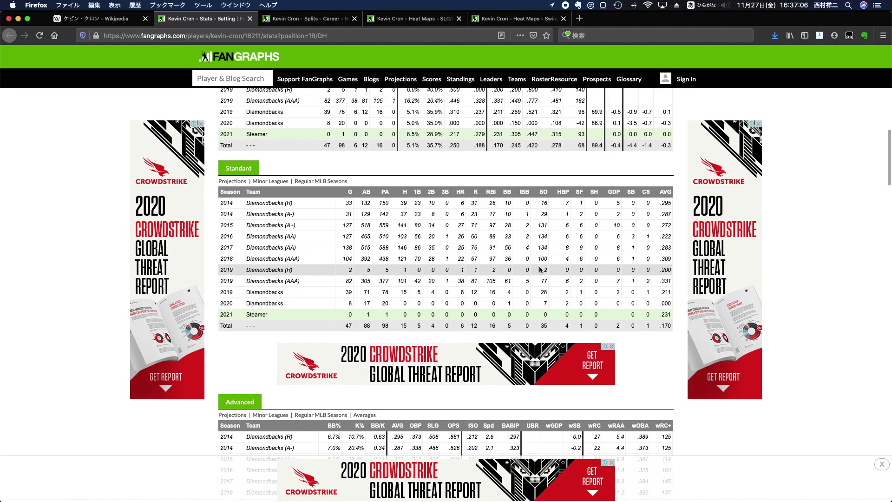
scroll(539, 270, "down", 5)
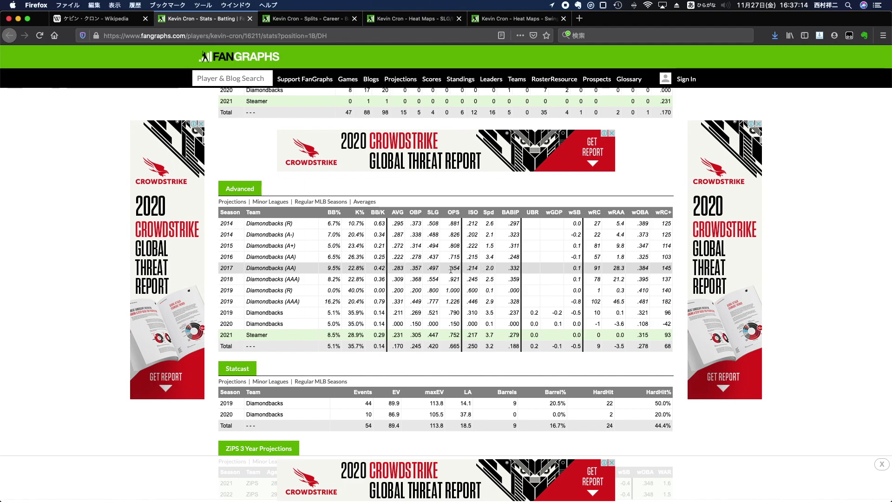
scroll(451, 270, "up", 3)
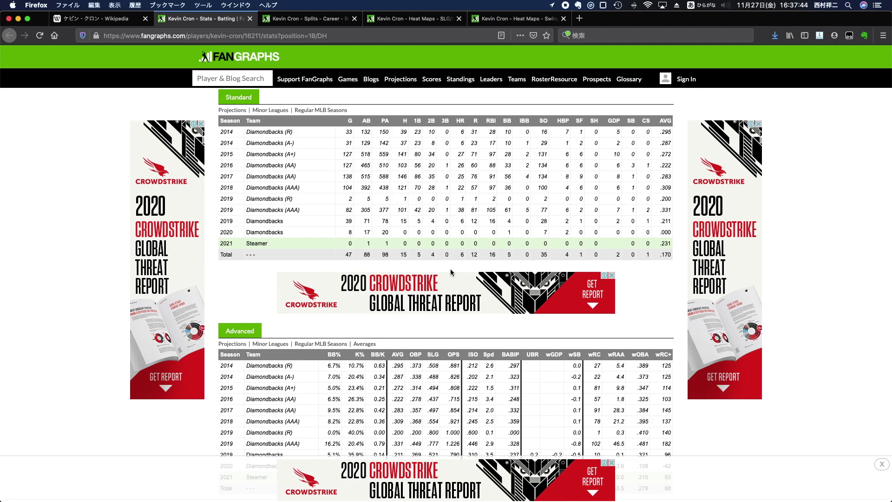
scroll(450, 272, "down", 5)
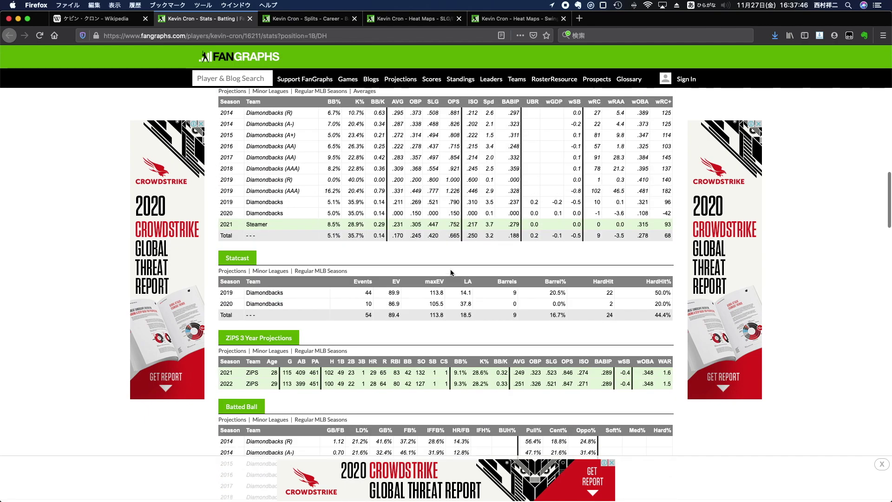
Step: Look past the batted-ball and pitch-type tables to examine the swing and contact rates in the Plate Discipline table
scroll(450, 277, "down", 2)
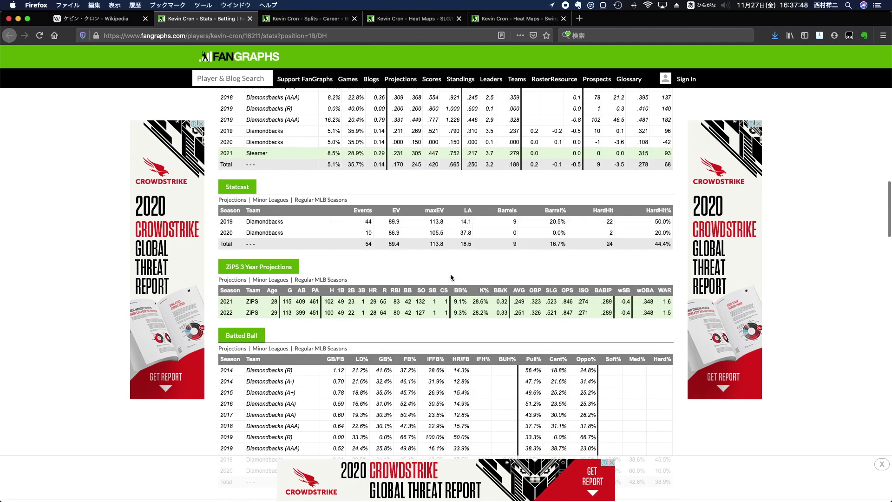
scroll(450, 277, "down", 7)
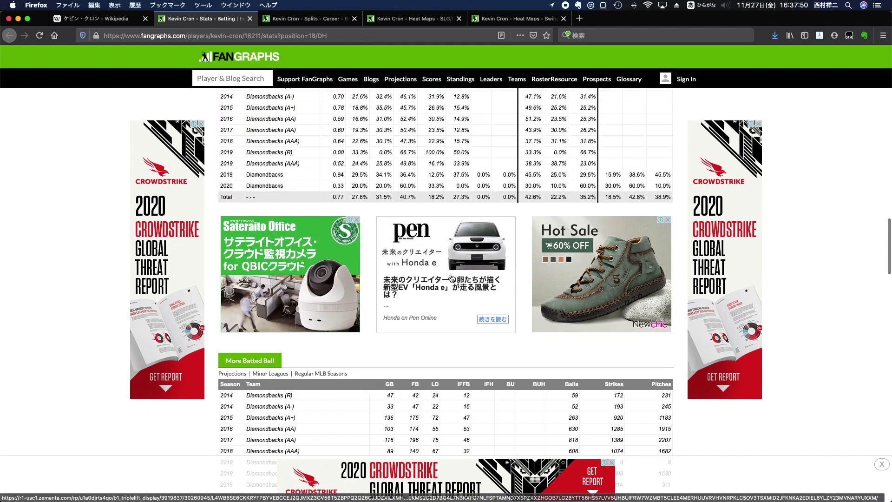
scroll(451, 278, "down", 14)
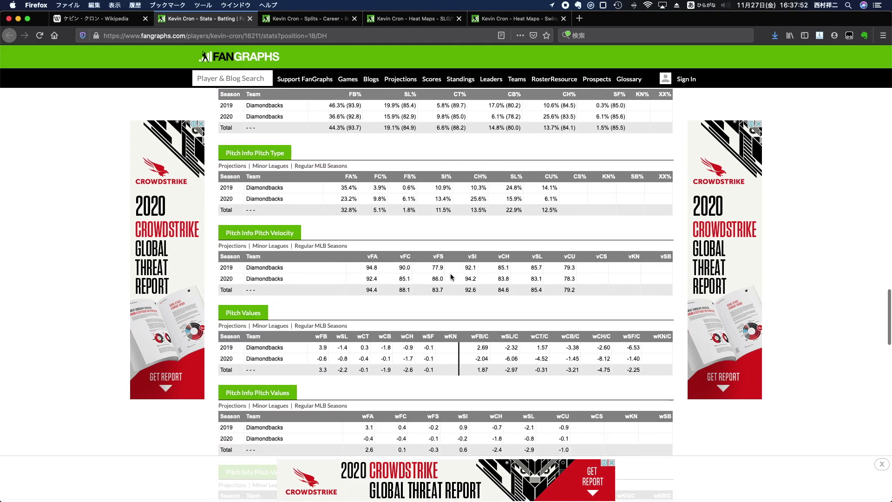
scroll(450, 275, "down", 4)
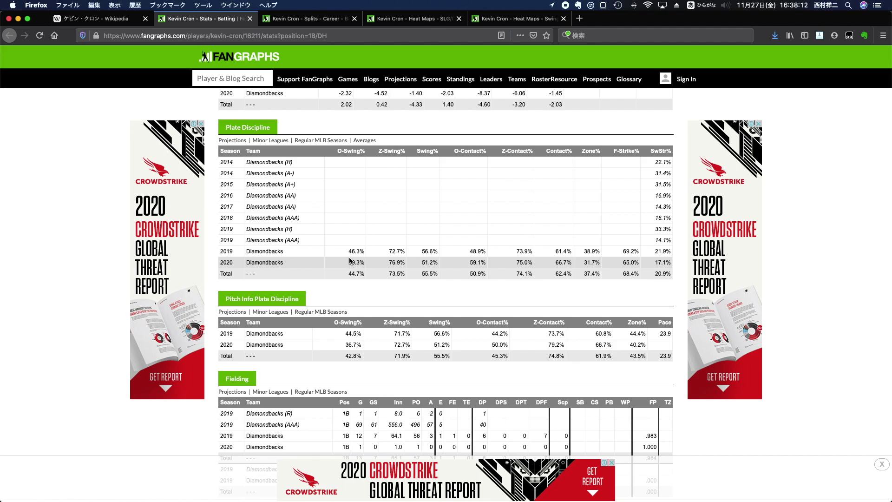
Step: Examine the batted-ball tables for ground-ball, fly-ball and pull rates by season, along with the Statcast and ZiPS tables
scroll(360, 261, "up", 15)
scroll(357, 261, "up", 5)
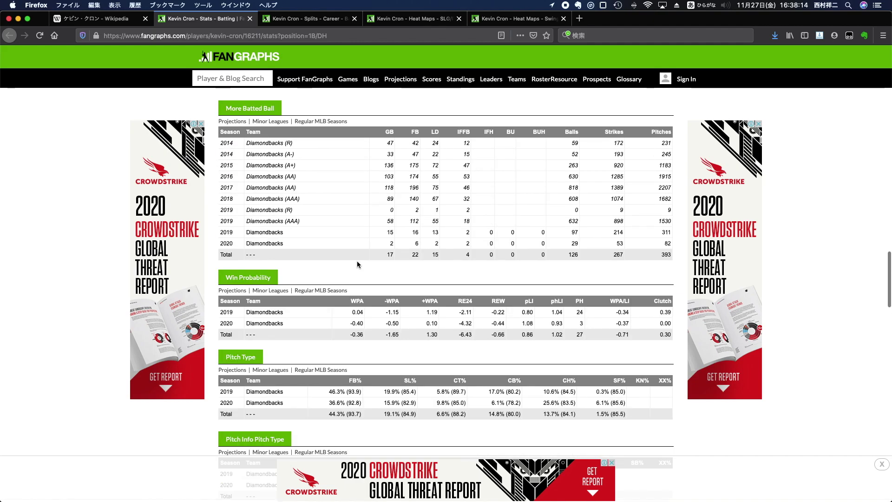
scroll(357, 260, "up", 7)
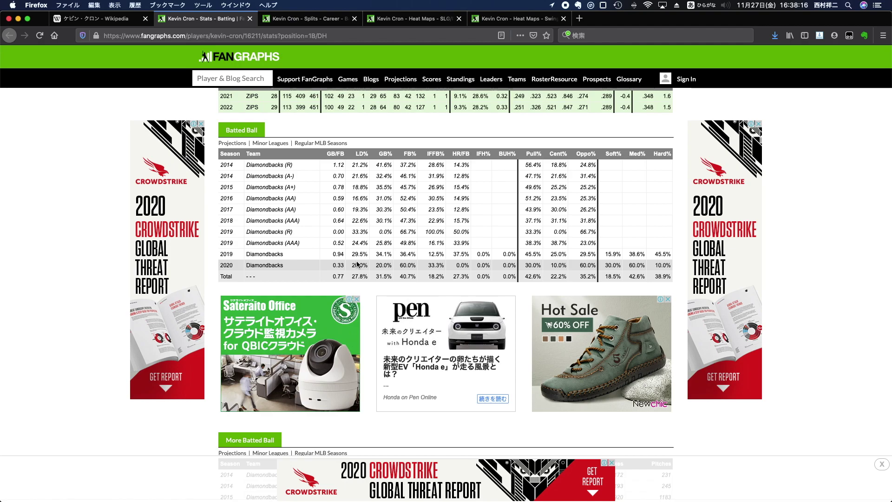
scroll(357, 264, "down", 3)
scroll(357, 264, "up", 3)
scroll(357, 263, "up", 8)
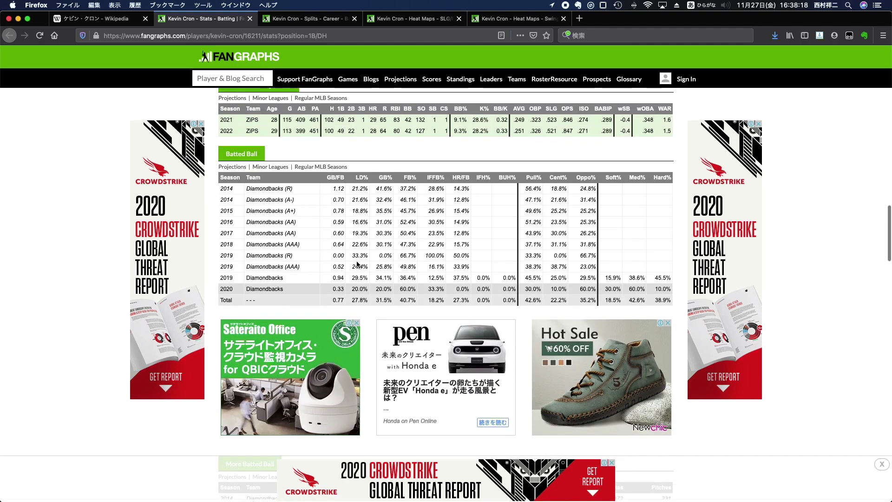
scroll(357, 264, "down", 8)
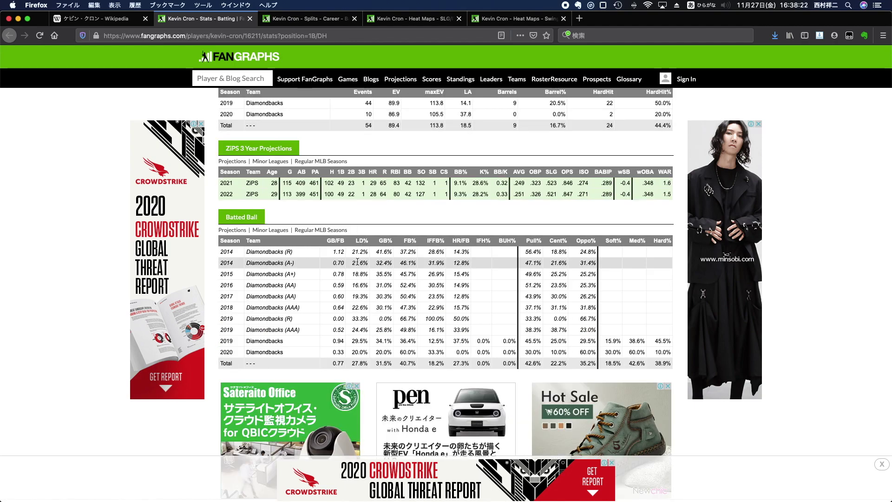
scroll(525, 146, "up", 4)
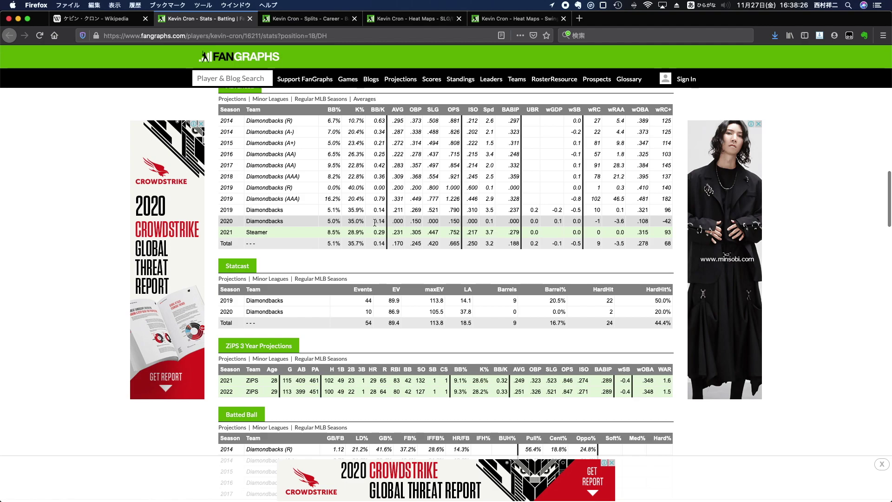
Step: Recheck the Dashboard and Standard season rows, and examine the barrel and hard-hit figures in the Statcast table
scroll(375, 225, "up", 5)
scroll(375, 224, "up", 4)
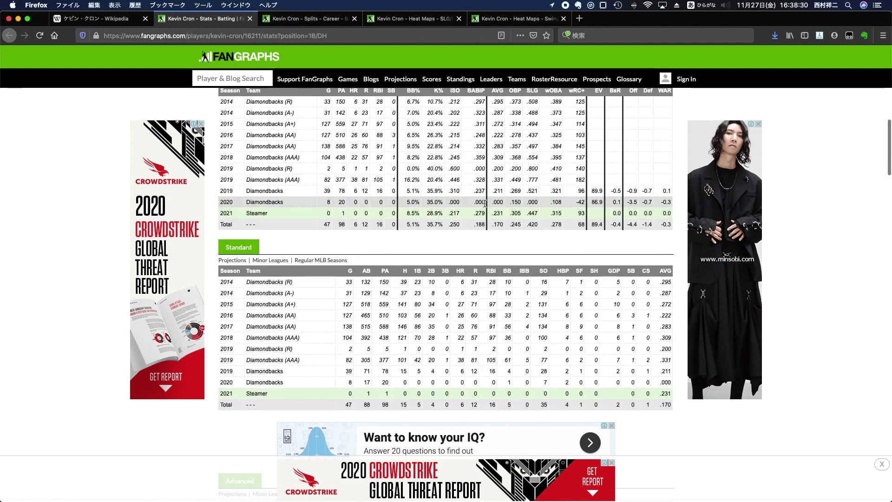
scroll(472, 253, "down", 6)
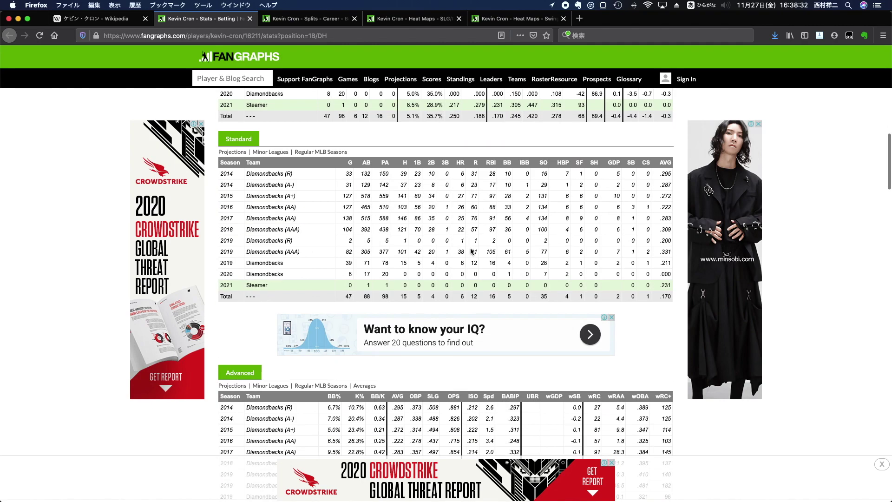
scroll(471, 251, "down", 4)
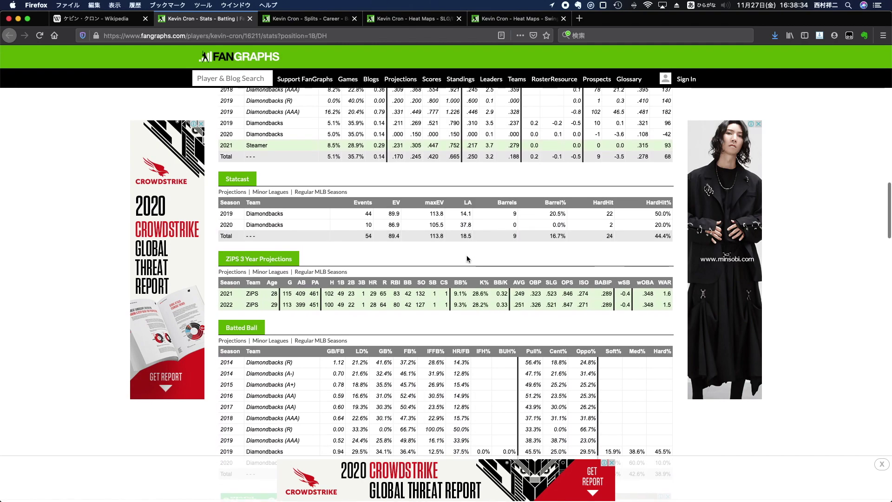
scroll(463, 287, "down", 3)
scroll(462, 287, "up", 1)
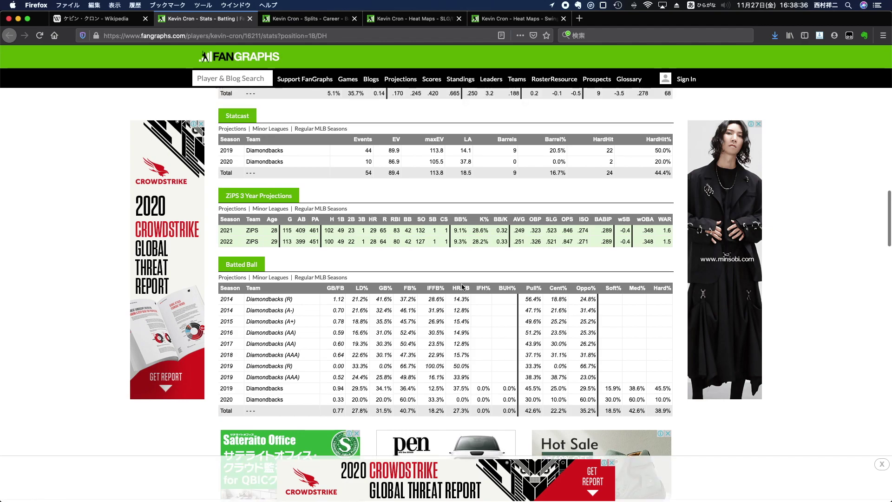
scroll(473, 285, "up", 3)
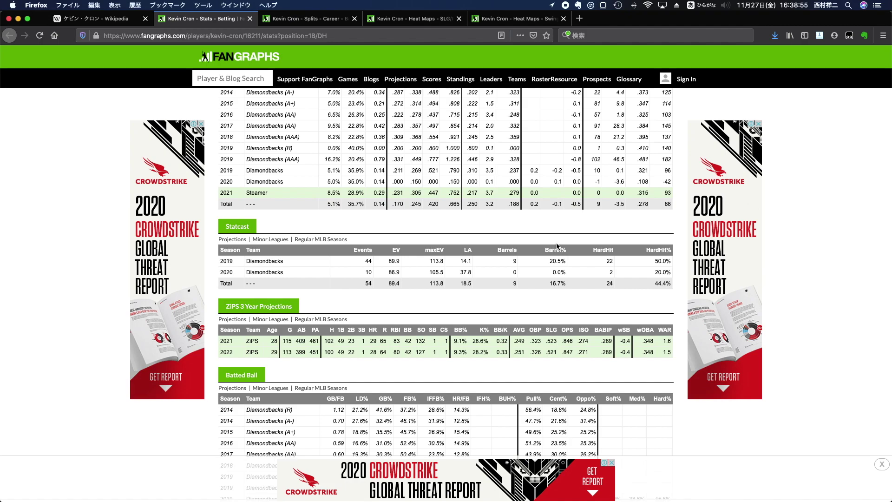
Step: Examine the ZiPS 3 Year Projections and the pull, center and opposite-field rates by season in the Batted Ball table
scroll(557, 247, "down", 5)
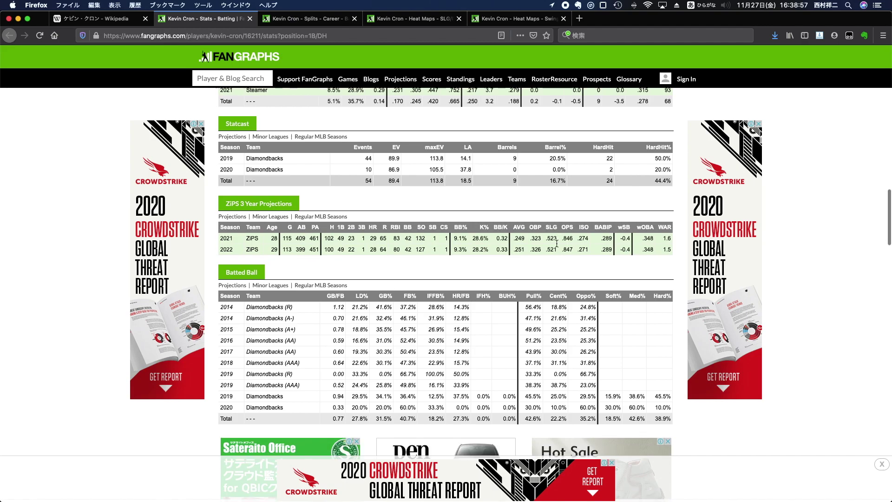
scroll(557, 244, "down", 5)
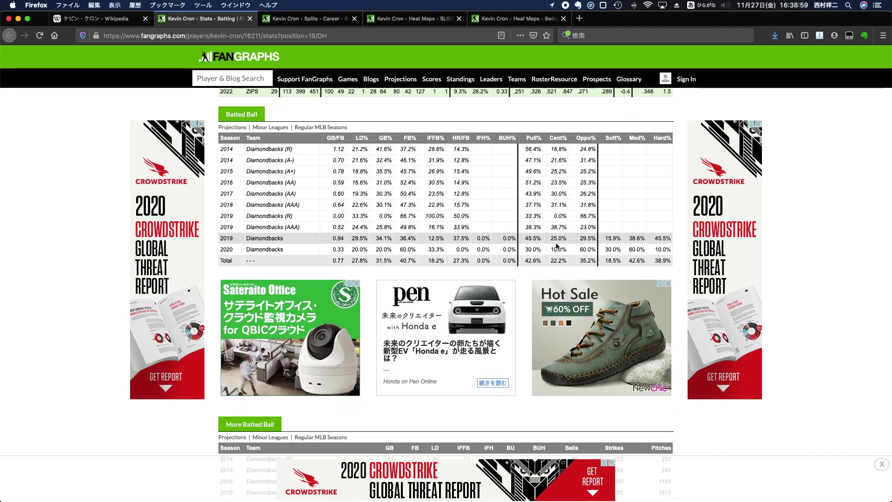
scroll(557, 246, "up", 3)
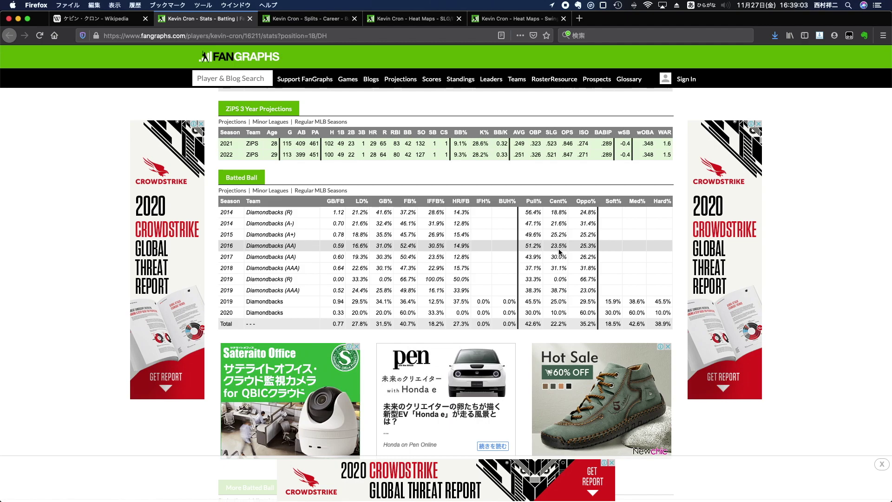
scroll(560, 252, "up", 1)
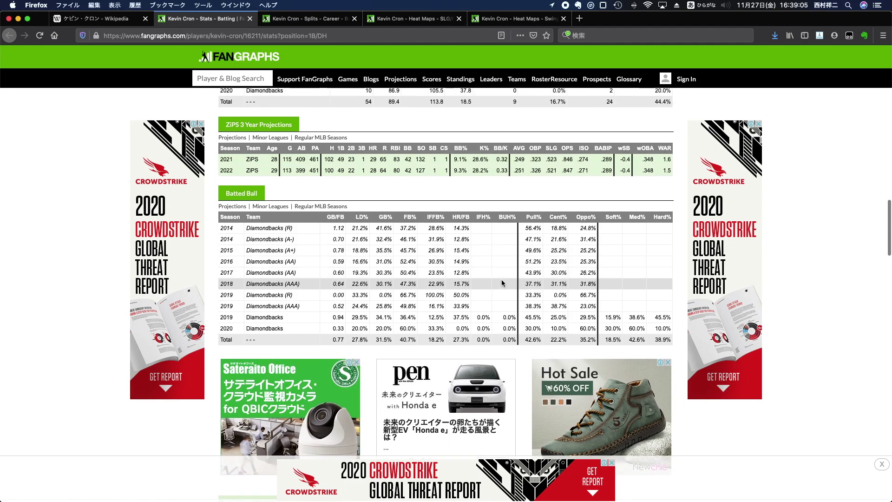
scroll(530, 240, "down", 5)
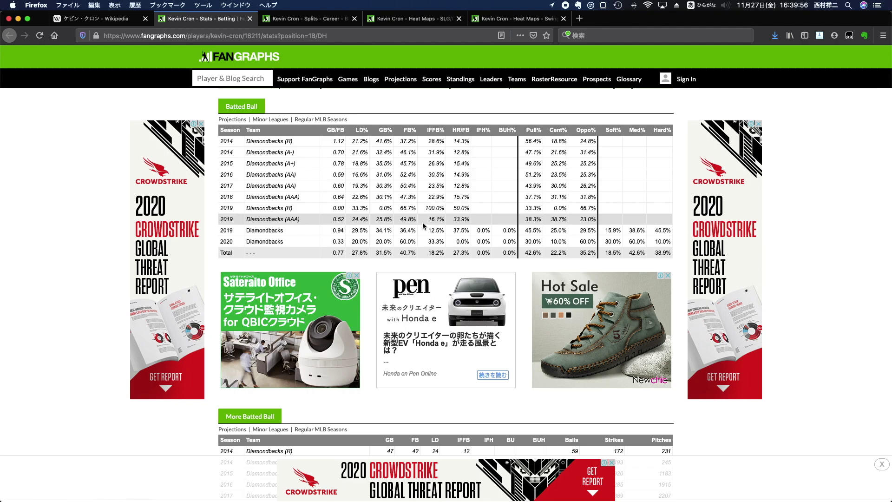
Step: Skim the More Batted Ball, Win Probability and pitch tables to reach the swing and contact rates in the Plate Discipline table
scroll(416, 214, "down", 3)
scroll(423, 226, "down", 10)
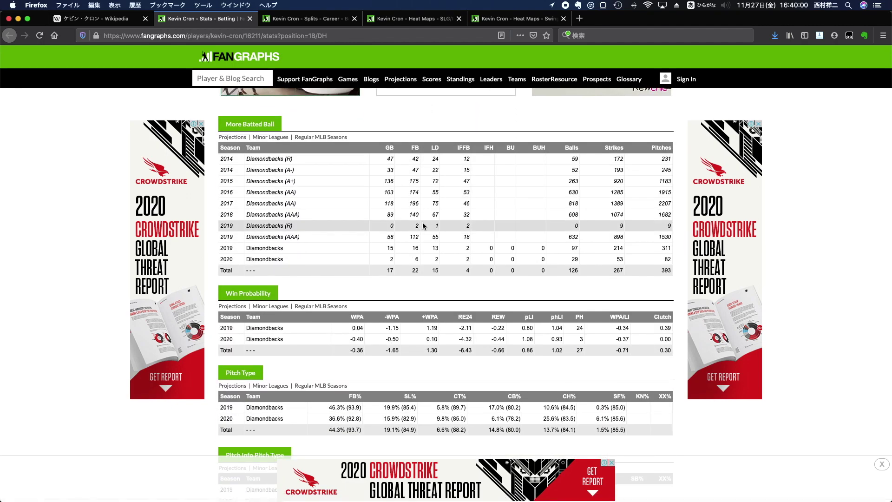
scroll(424, 226, "down", 5)
scroll(423, 226, "down", 20)
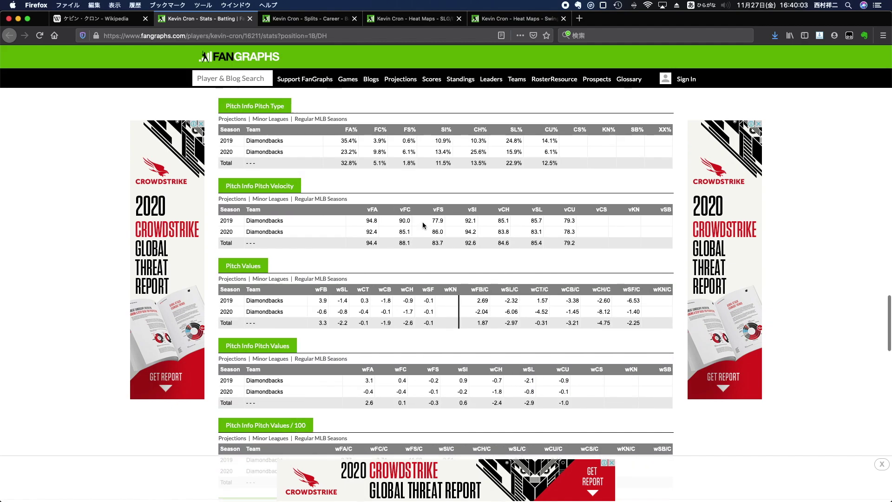
scroll(423, 225, "down", 3)
scroll(423, 224, "up", 4)
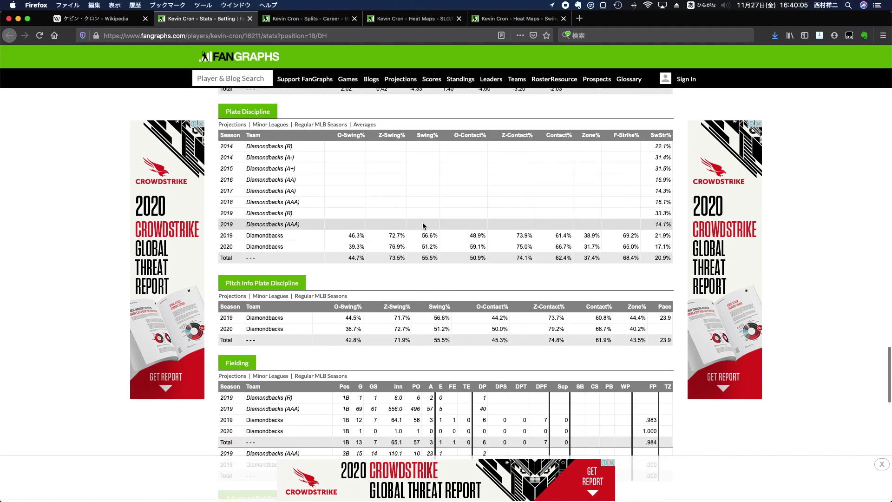
Step: Examine the first-base and third-base figures in the Fielding and Advanced Fielding tables, along with the Inside Edge Fielding and Value tables
scroll(423, 225, "down", 8)
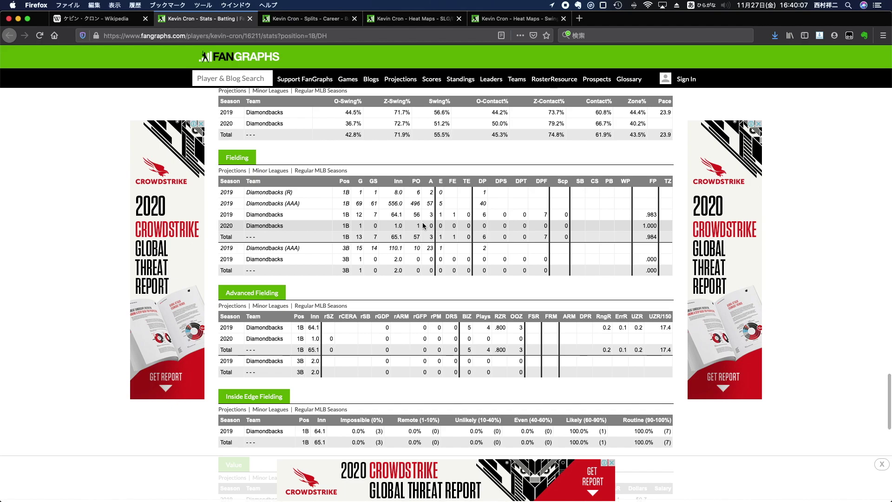
scroll(422, 222, "down", 4)
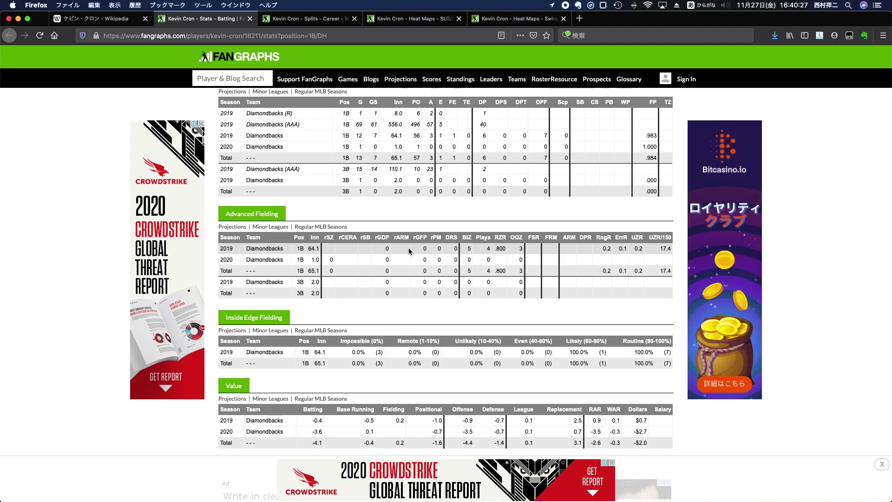
scroll(408, 248, "down", 4)
scroll(409, 247, "down", 1)
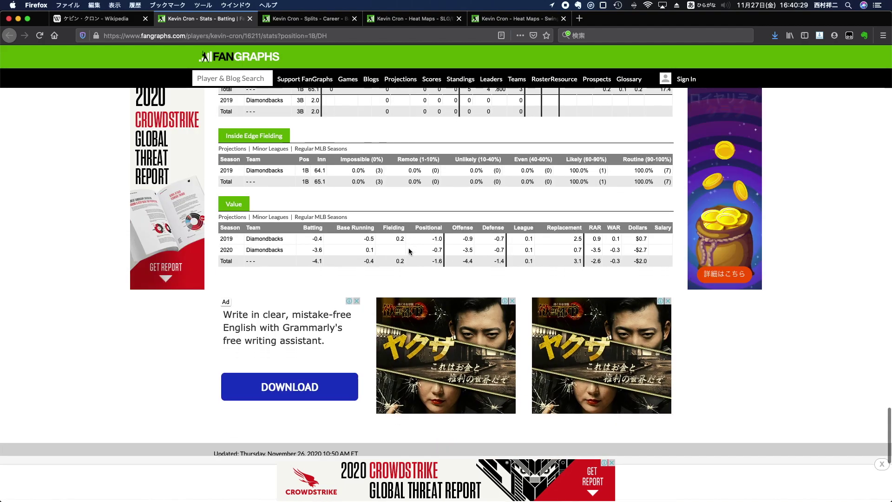
scroll(375, 210, "up", 4)
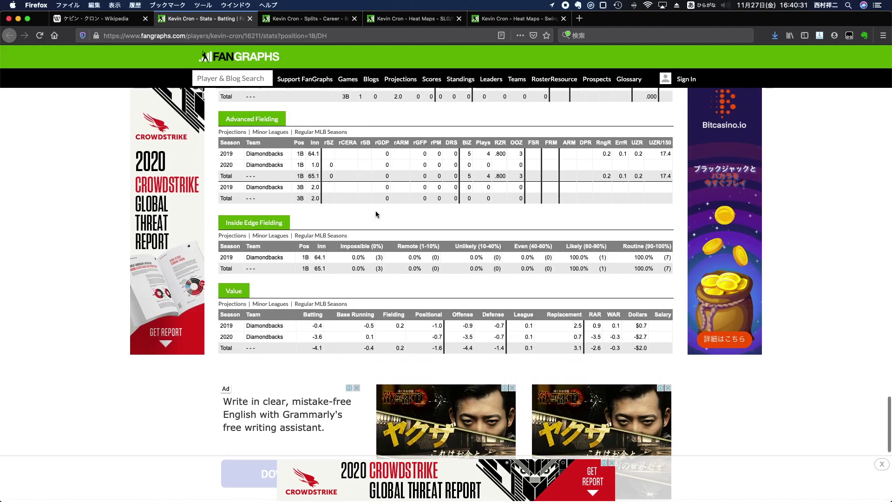
Step: Glance at the career Splits page and examine Kevin Cron's SLG/P heat map against all pitchers by strike-zone location
left_click(332, 22)
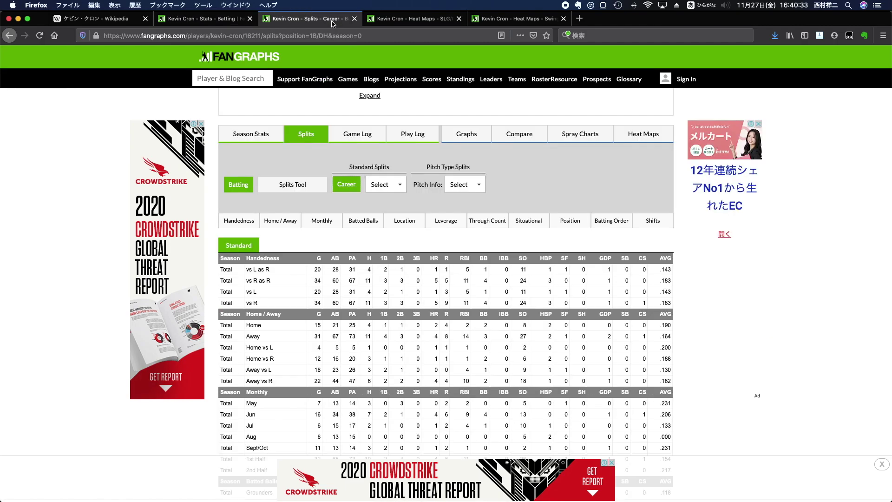
left_click(394, 21)
scroll(374, 310, "down", 4)
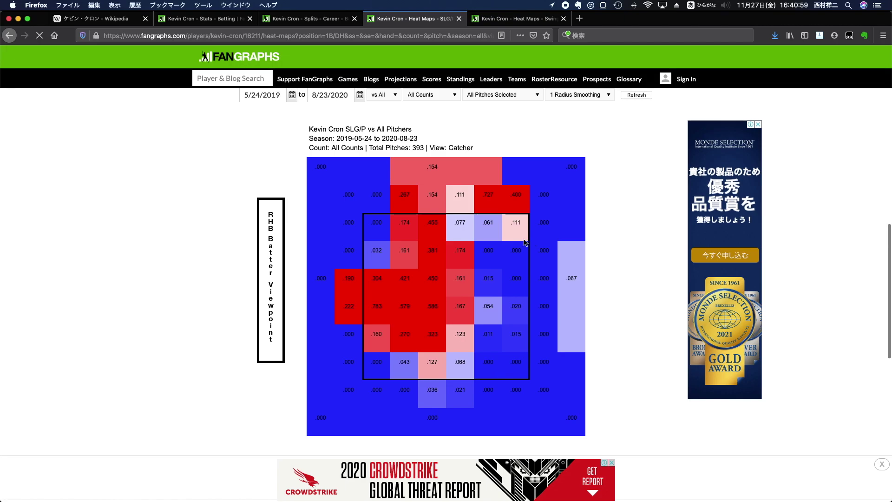
scroll(522, 242, "down", 3)
scroll(521, 242, "up", 3)
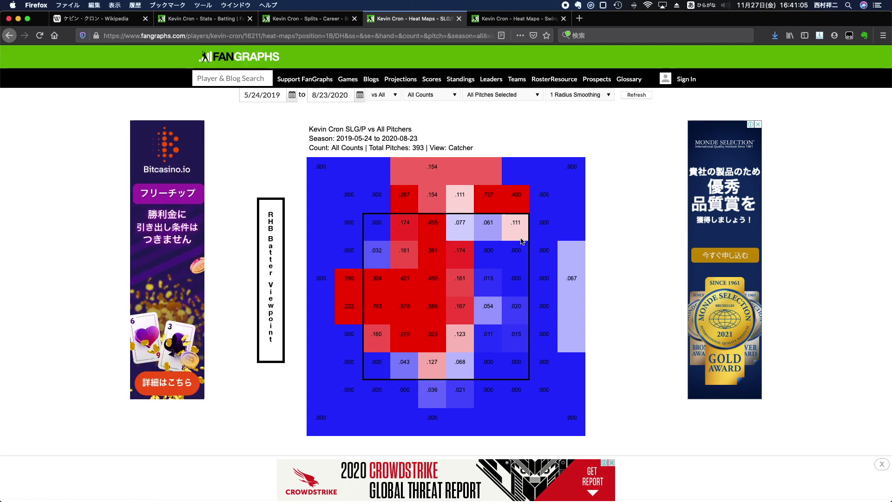
Step: Compare the Swing% heat map with the SLG/P heat map, checking the SLG/P map's grid type, viewpoint and date settings
left_click(528, 23)
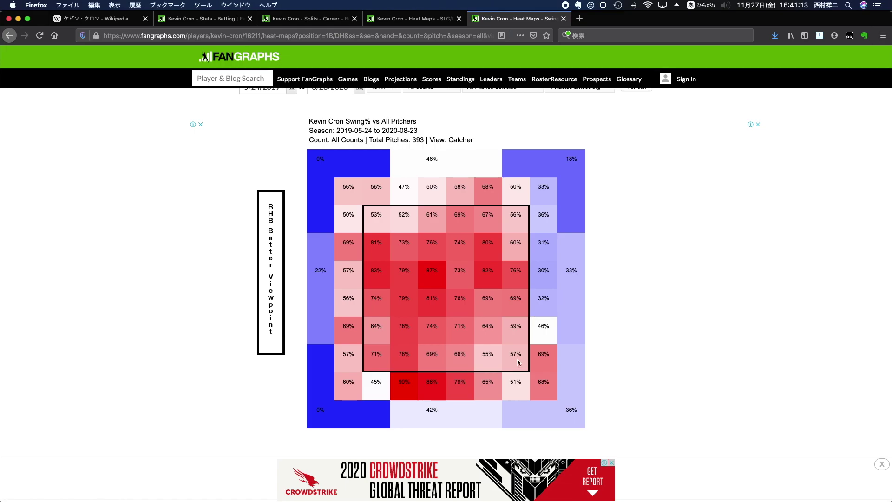
left_click(406, 17)
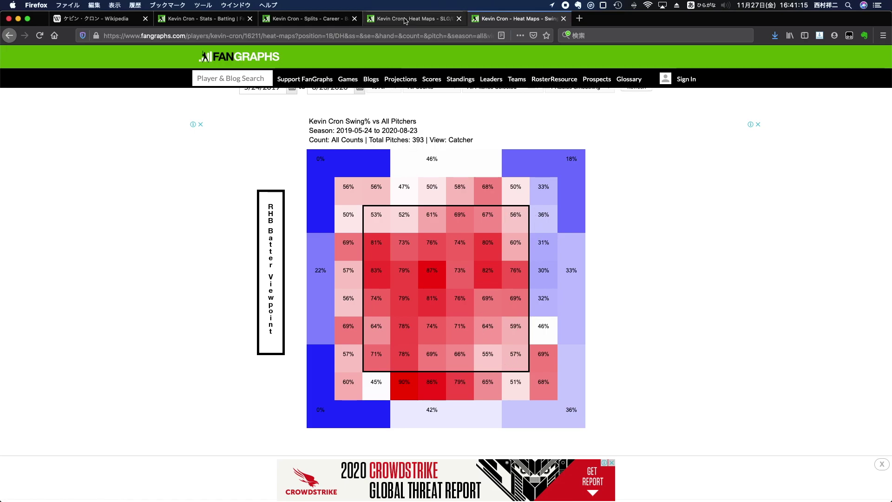
scroll(378, 212, "down", 3)
scroll(378, 212, "up", 1)
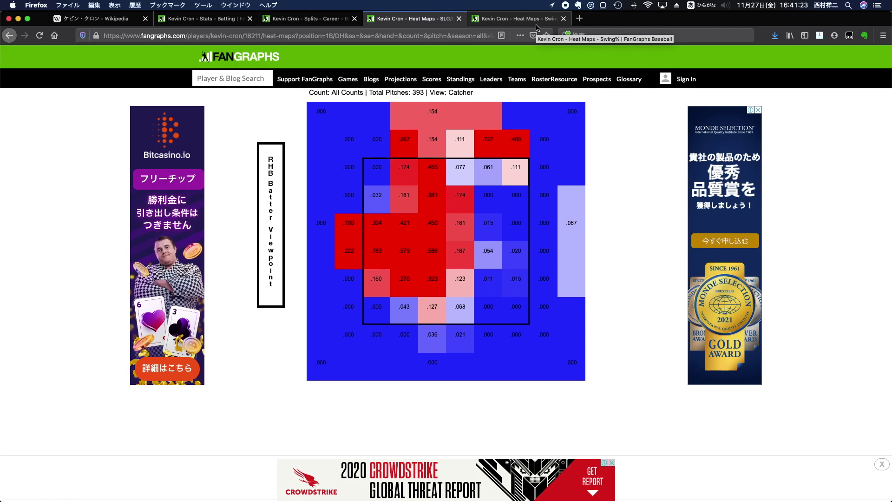
scroll(487, 153, "up", 5)
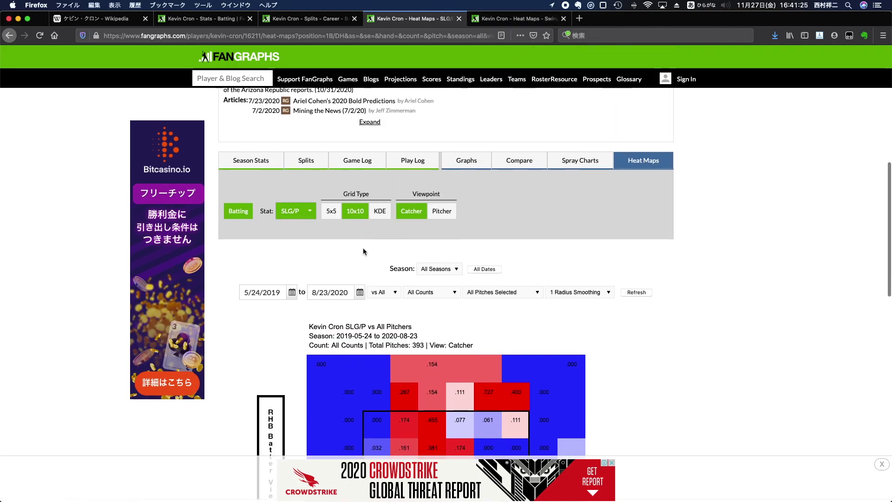
scroll(363, 248, "down", 7)
scroll(371, 245, "up", 3)
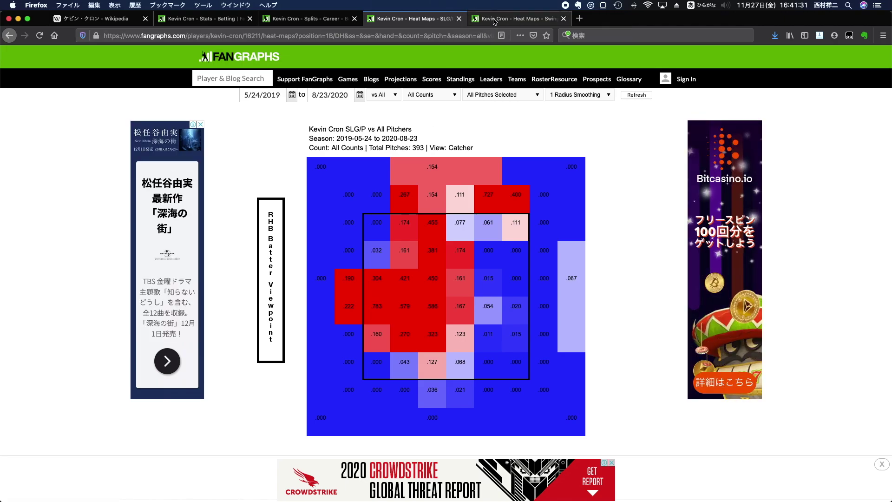
left_click(495, 21)
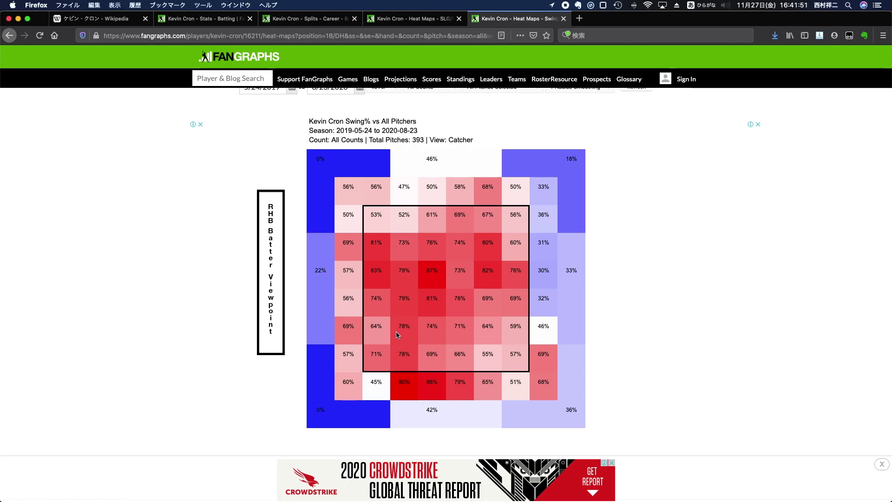
Step: Switch to the Numbers spreadsheet ケビン・クロン and highlight the two 成績予想 rows in turn to review the projected season statistics
key("ctrl+Up")
left_click(327, 159)
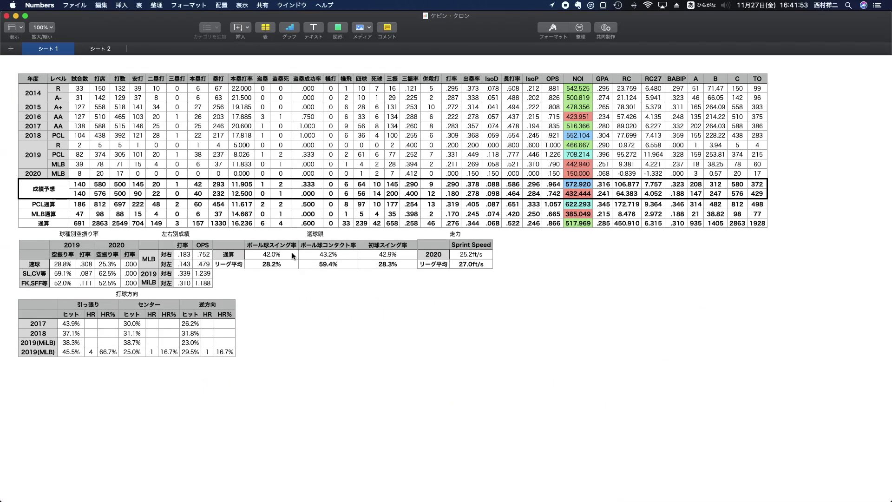
left_click(39, 188)
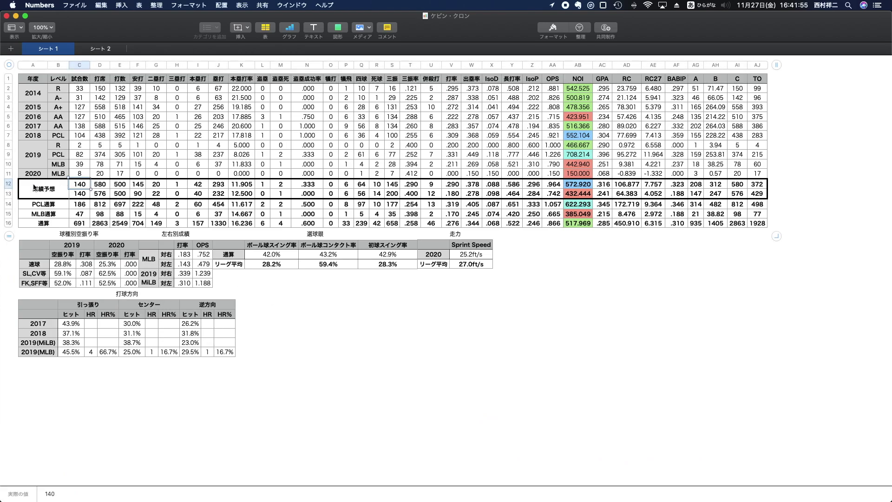
left_click(7, 186)
left_click(8, 186)
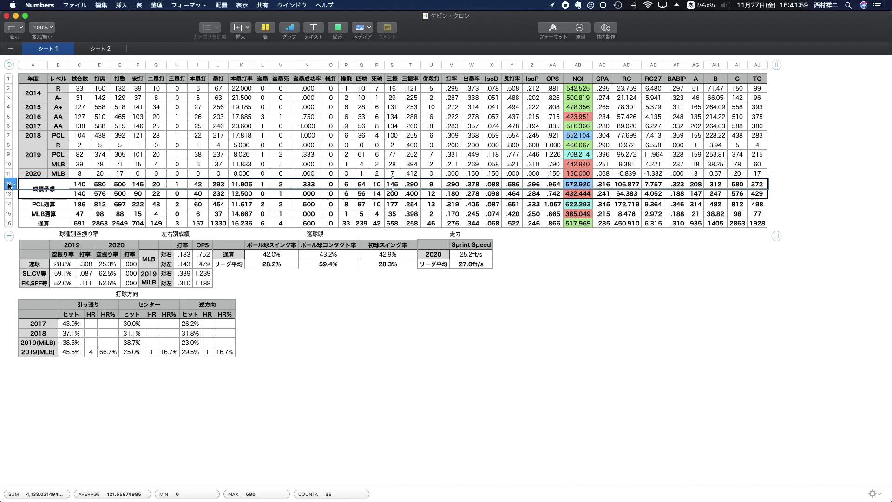
left_click(8, 195)
left_click(8, 184)
left_click(440, 305)
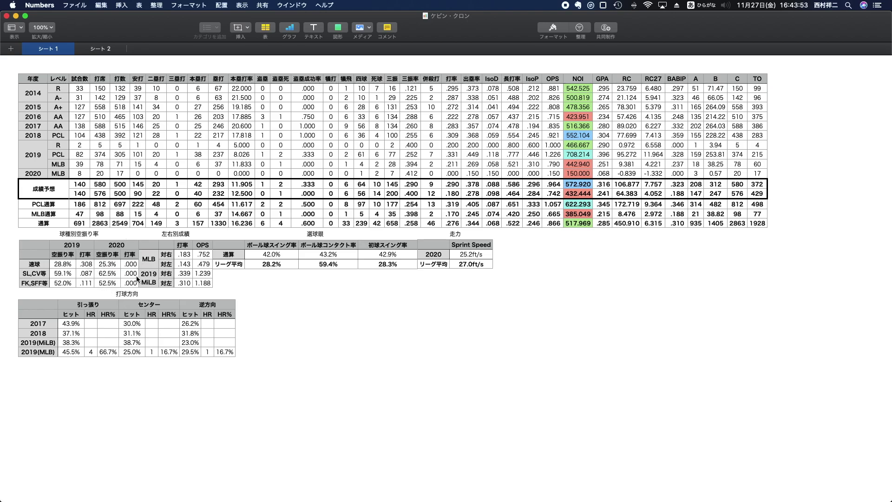
Step: Point out the 2019 batting averages for fastballs and breaking balls in the 球種別空振り率 table
left_click(87, 266)
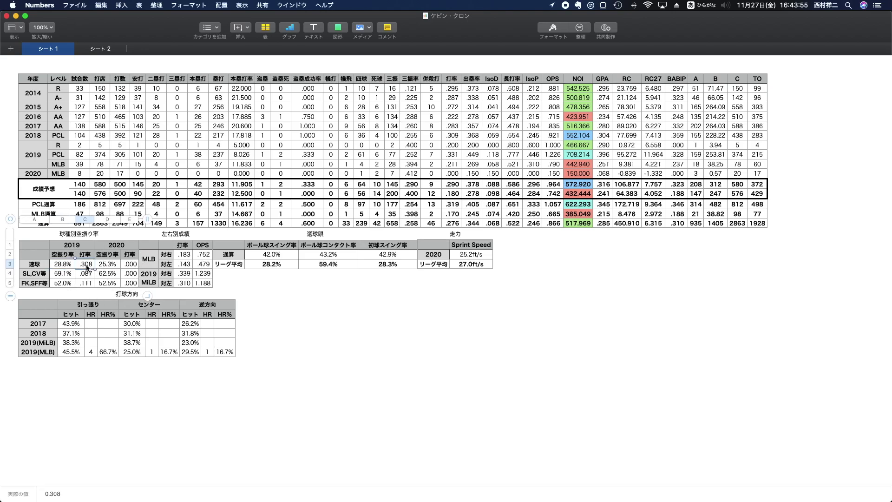
left_click(88, 275)
left_click(91, 292)
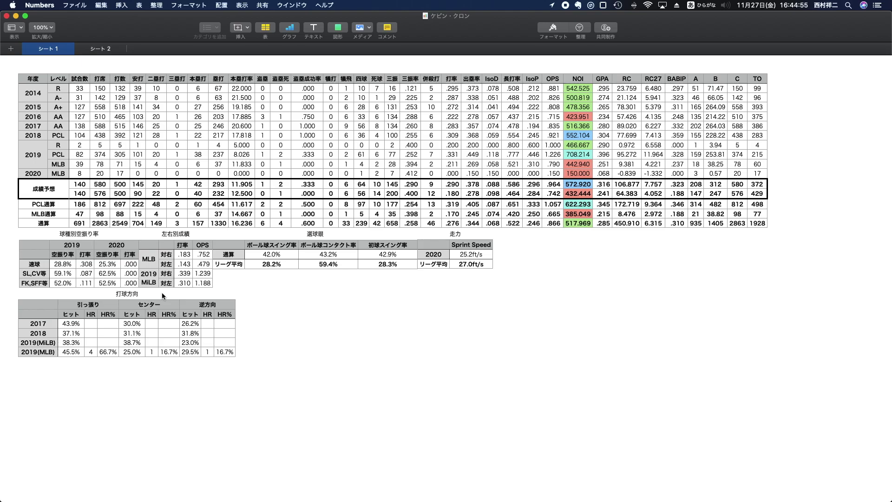
Step: Compare the ball-zone swing and contact rates with the league averages in the 選球眼 table
left_click(280, 262)
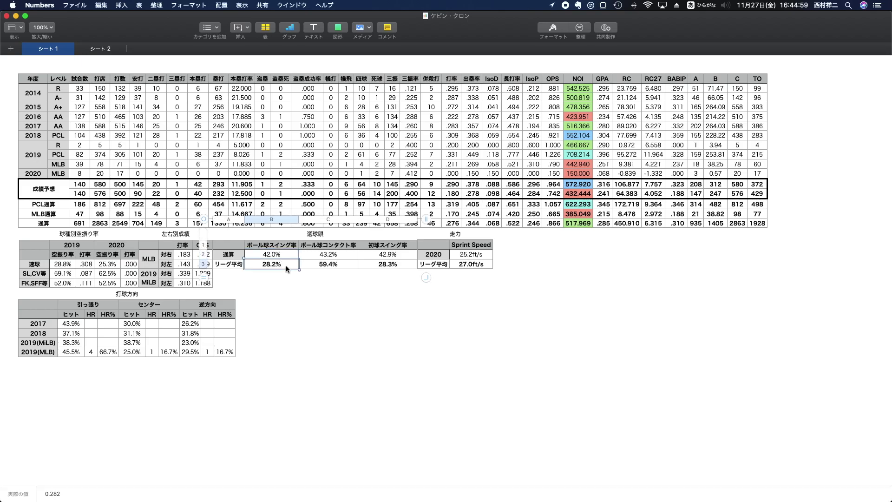
left_click(297, 280)
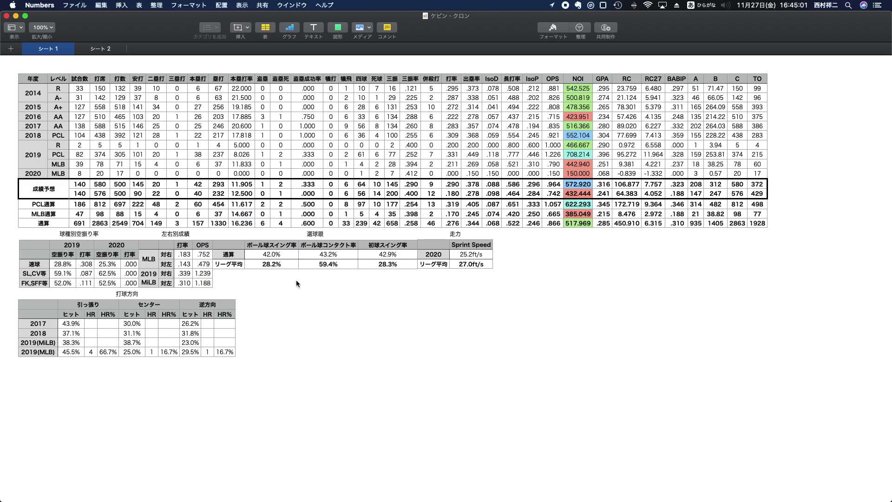
left_click(280, 267)
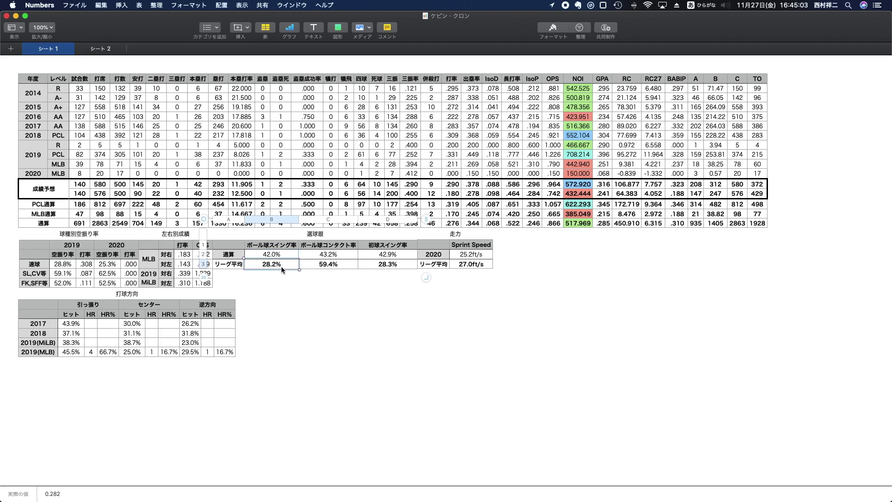
left_click(316, 267)
left_click(317, 255)
left_click(305, 286)
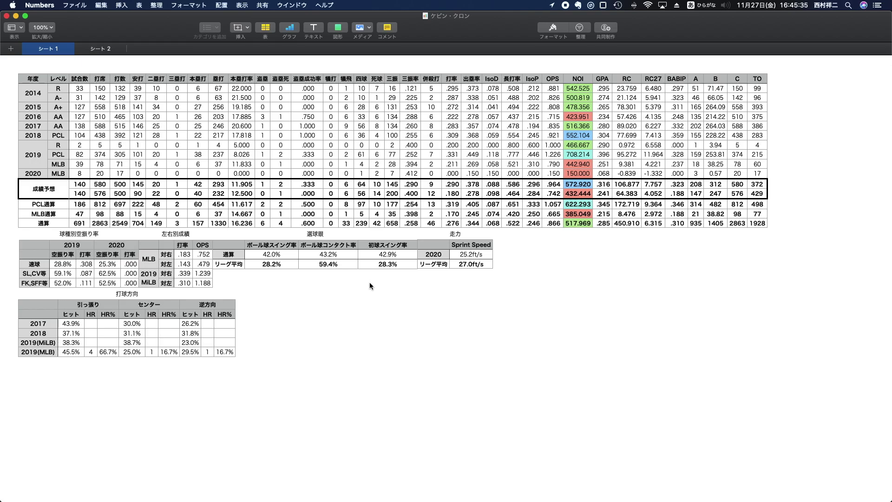
Step: Compare the 2020 Sprint Speed with the league average in the 走力 table
left_click(479, 256)
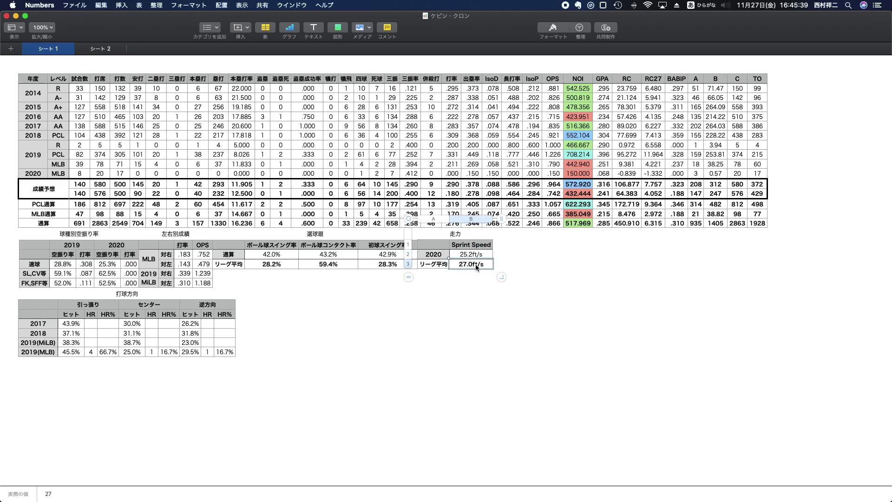
left_click(471, 281)
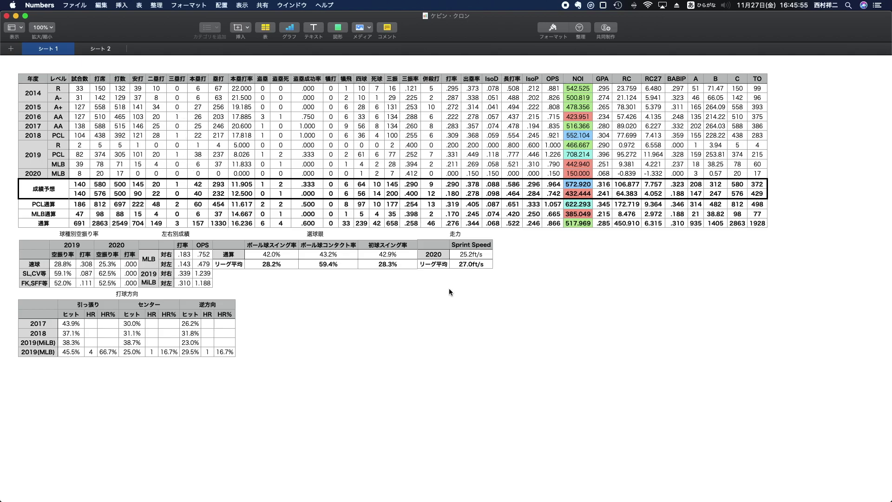
left_click(472, 265)
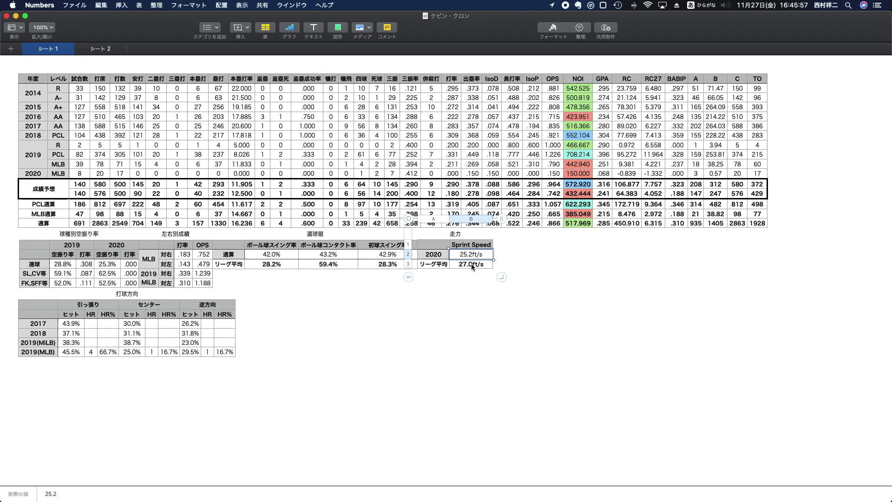
left_click(371, 289)
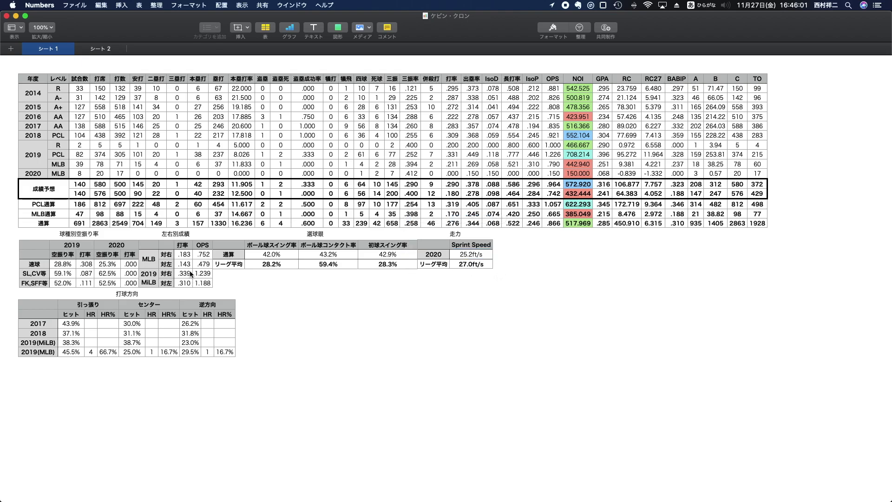
Step: Point out the MLB and 2019 MiLB row groups in the 左右別成績 table
left_click(152, 259)
left_click(149, 282)
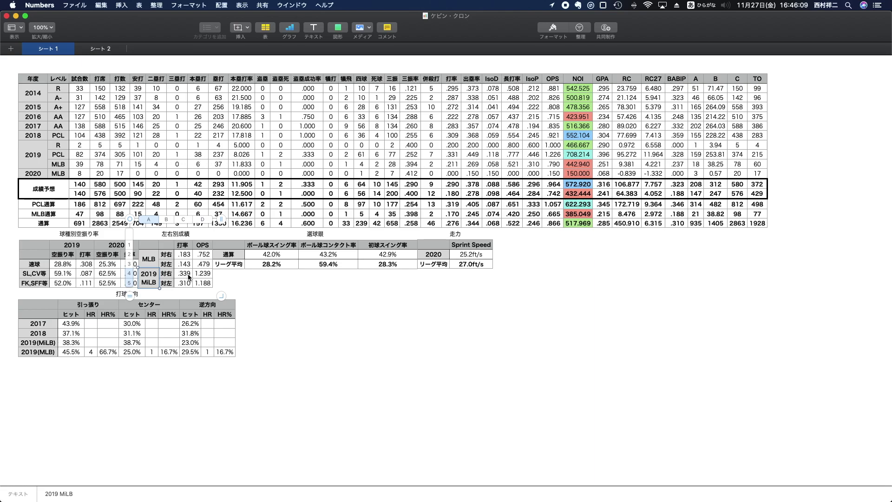
left_click(236, 279)
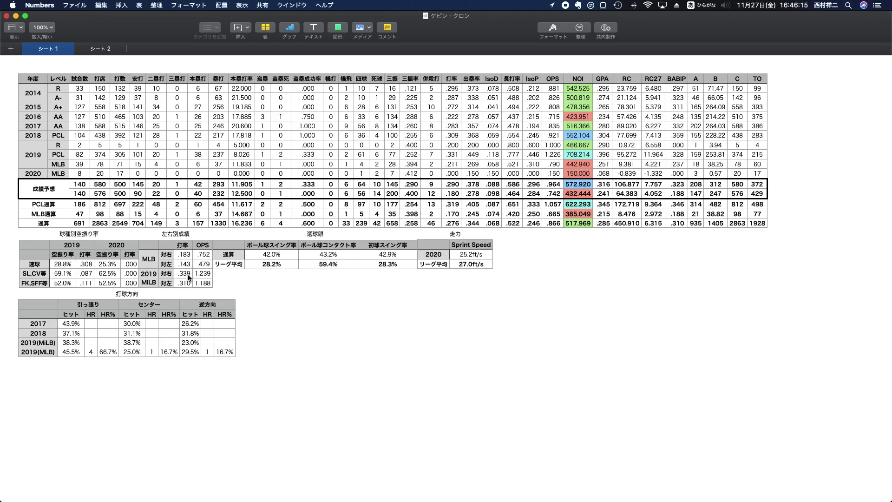
Step: Compare the MLB batting average and OPS against right-handed and left-handed pitchers in the 左右別成績 table
left_click(188, 255)
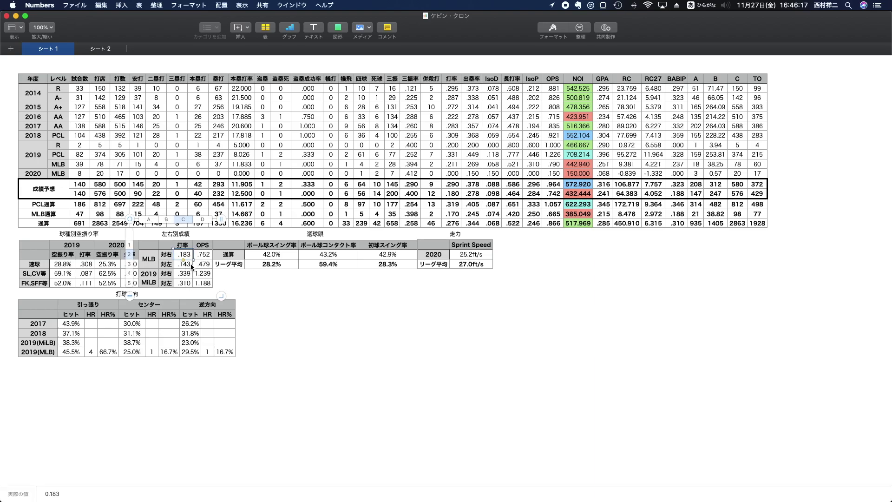
left_click(183, 269)
left_click(207, 266)
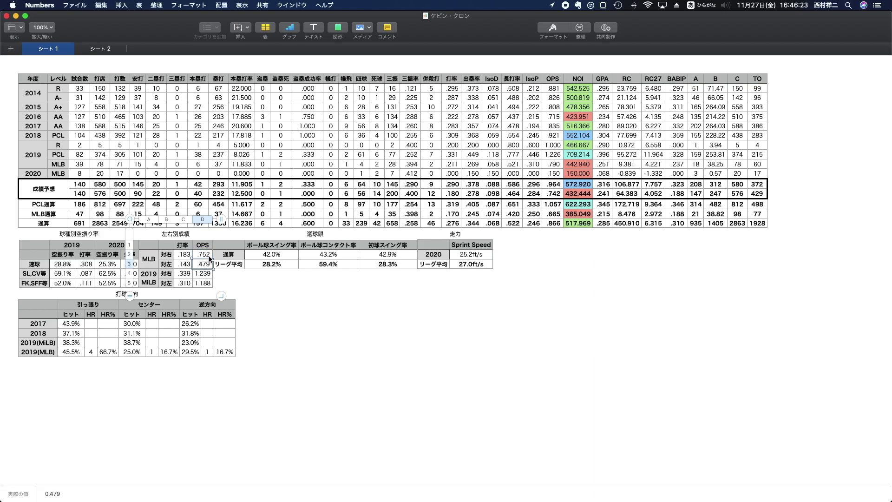
left_click(225, 273)
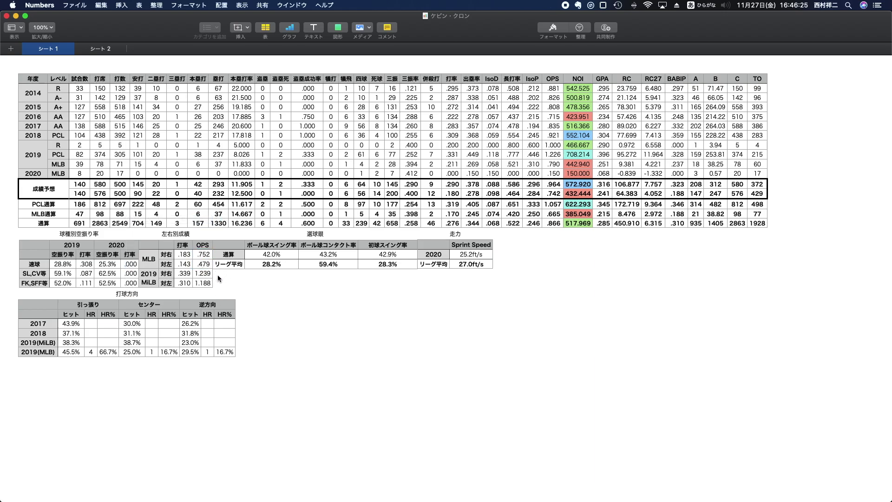
Step: Compare the 2019 MiLB batting average and OPS against right-handers and left-handers in the 左右別成績 table
left_click(185, 278)
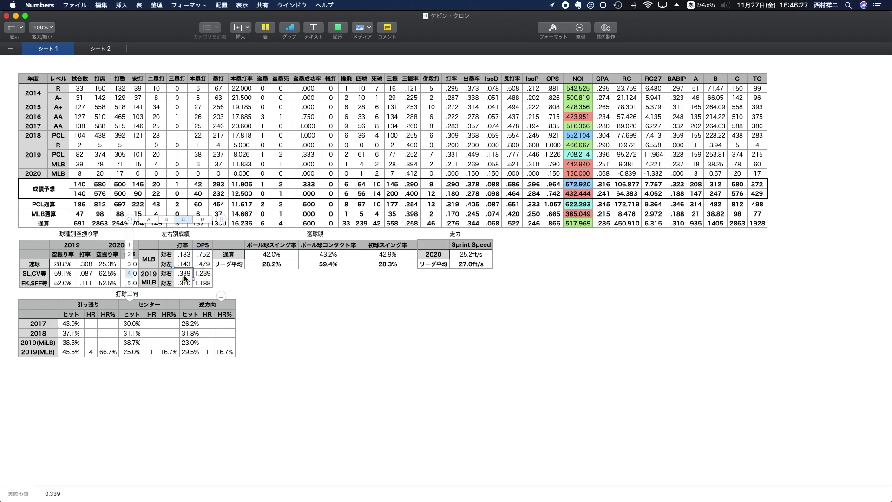
key("Down")
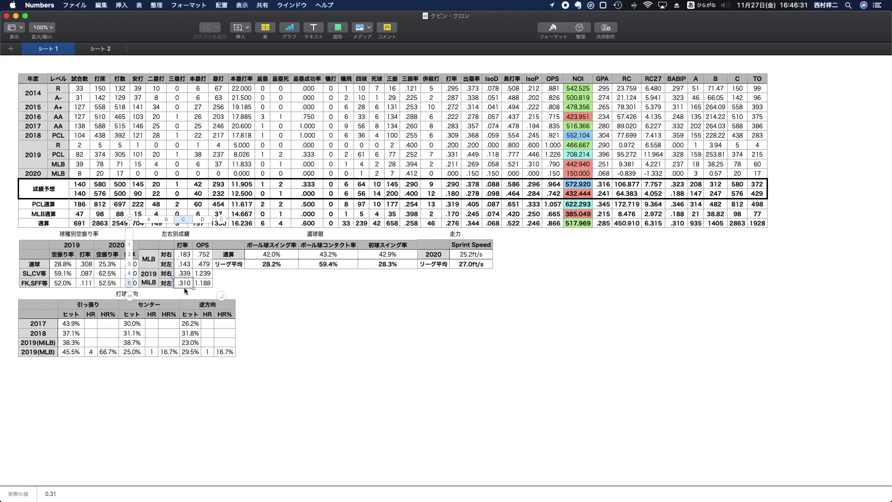
left_click(215, 274)
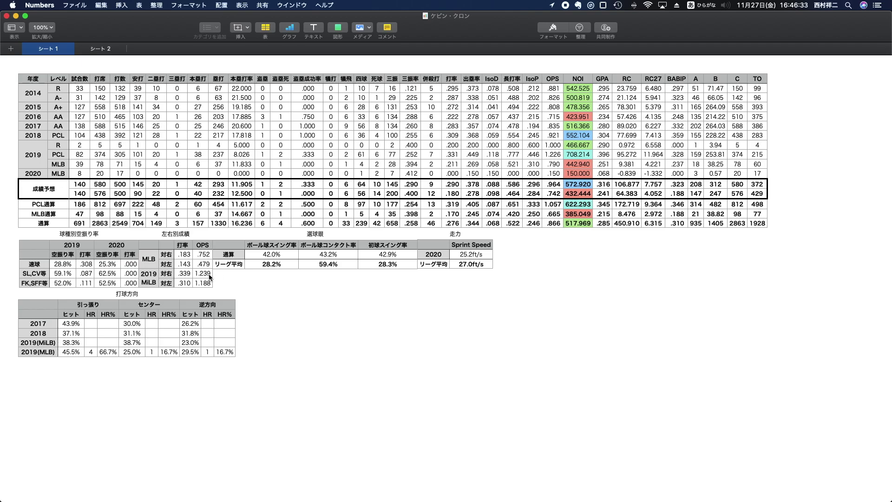
left_click(210, 277)
left_click(227, 279)
left_click(201, 284)
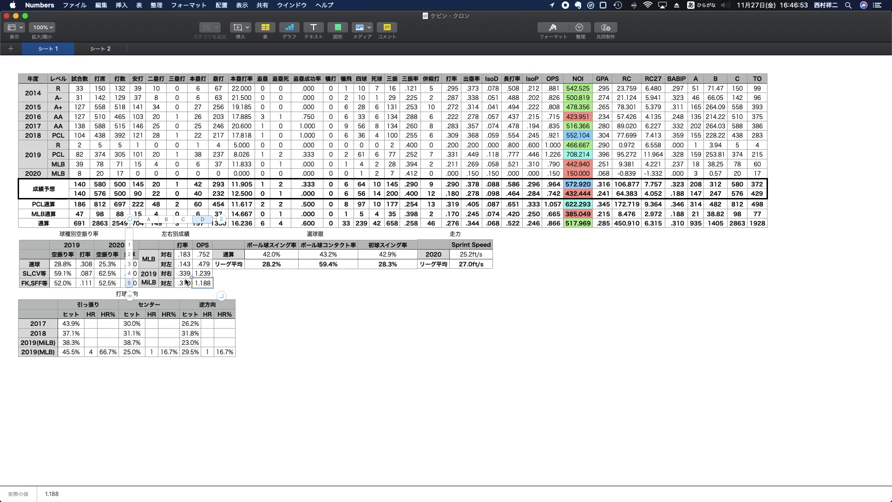
left_click(101, 372)
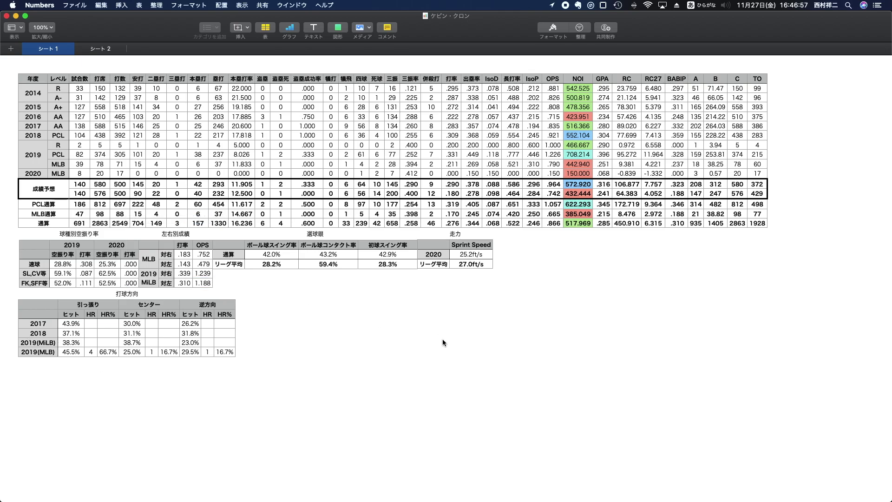